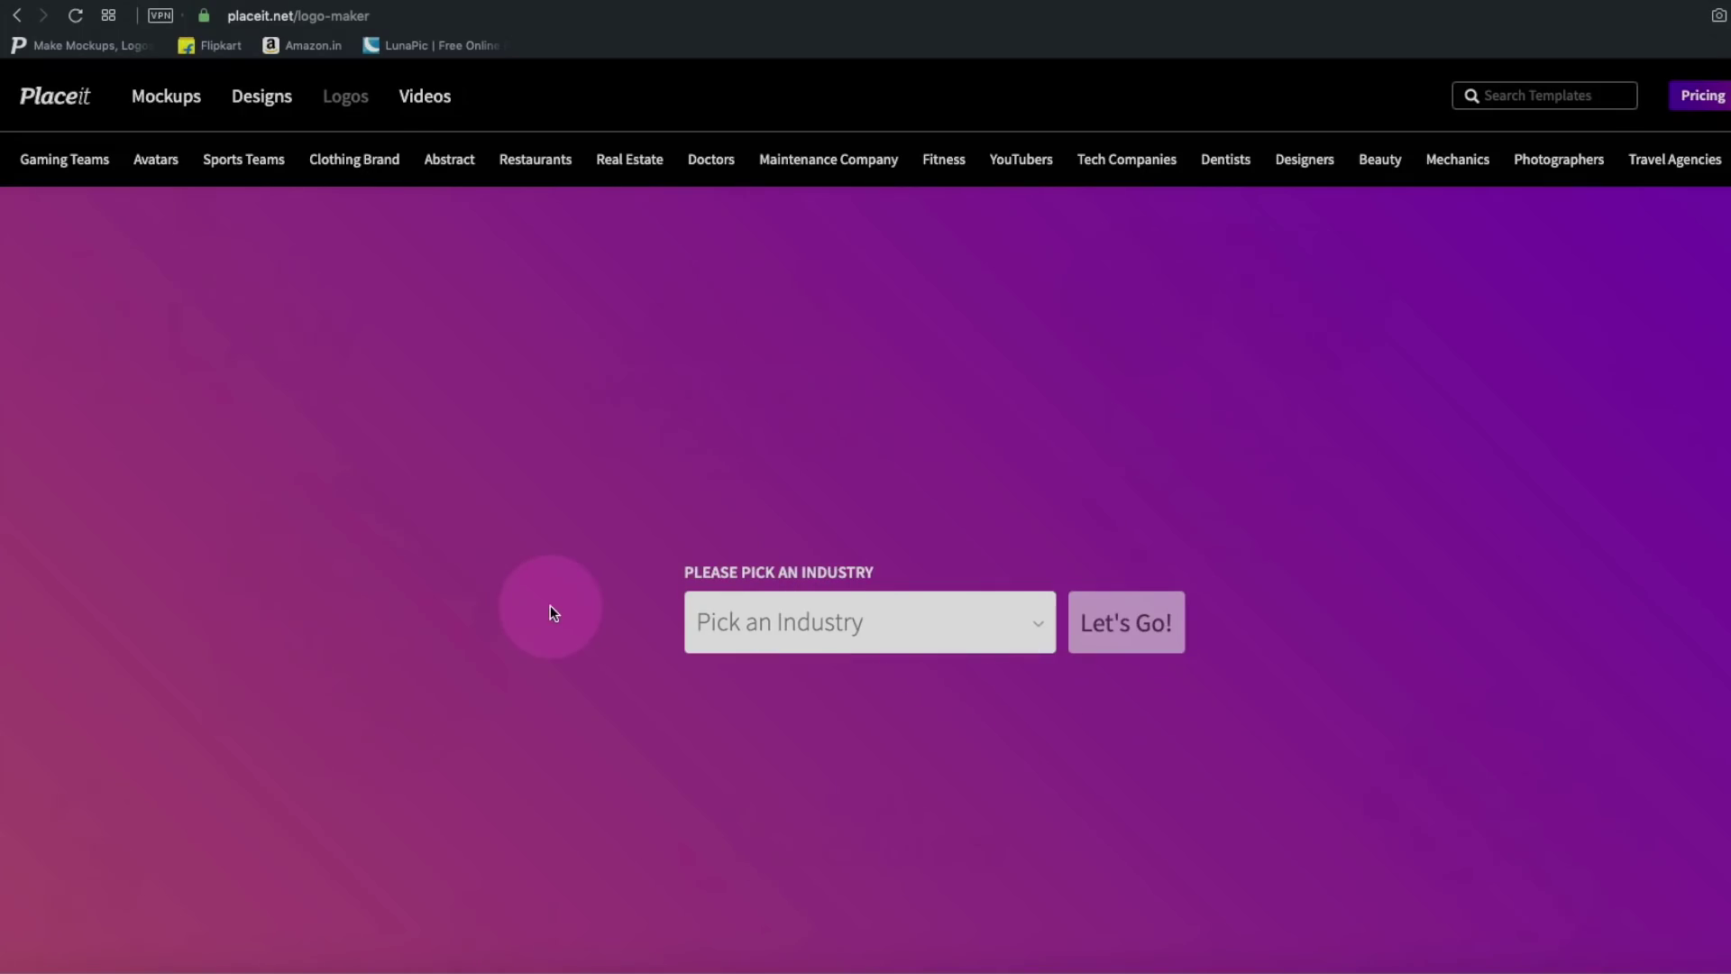
Step: Browse the industry list, choose the Gaming industry and proceed to the logo designs
click(811, 621)
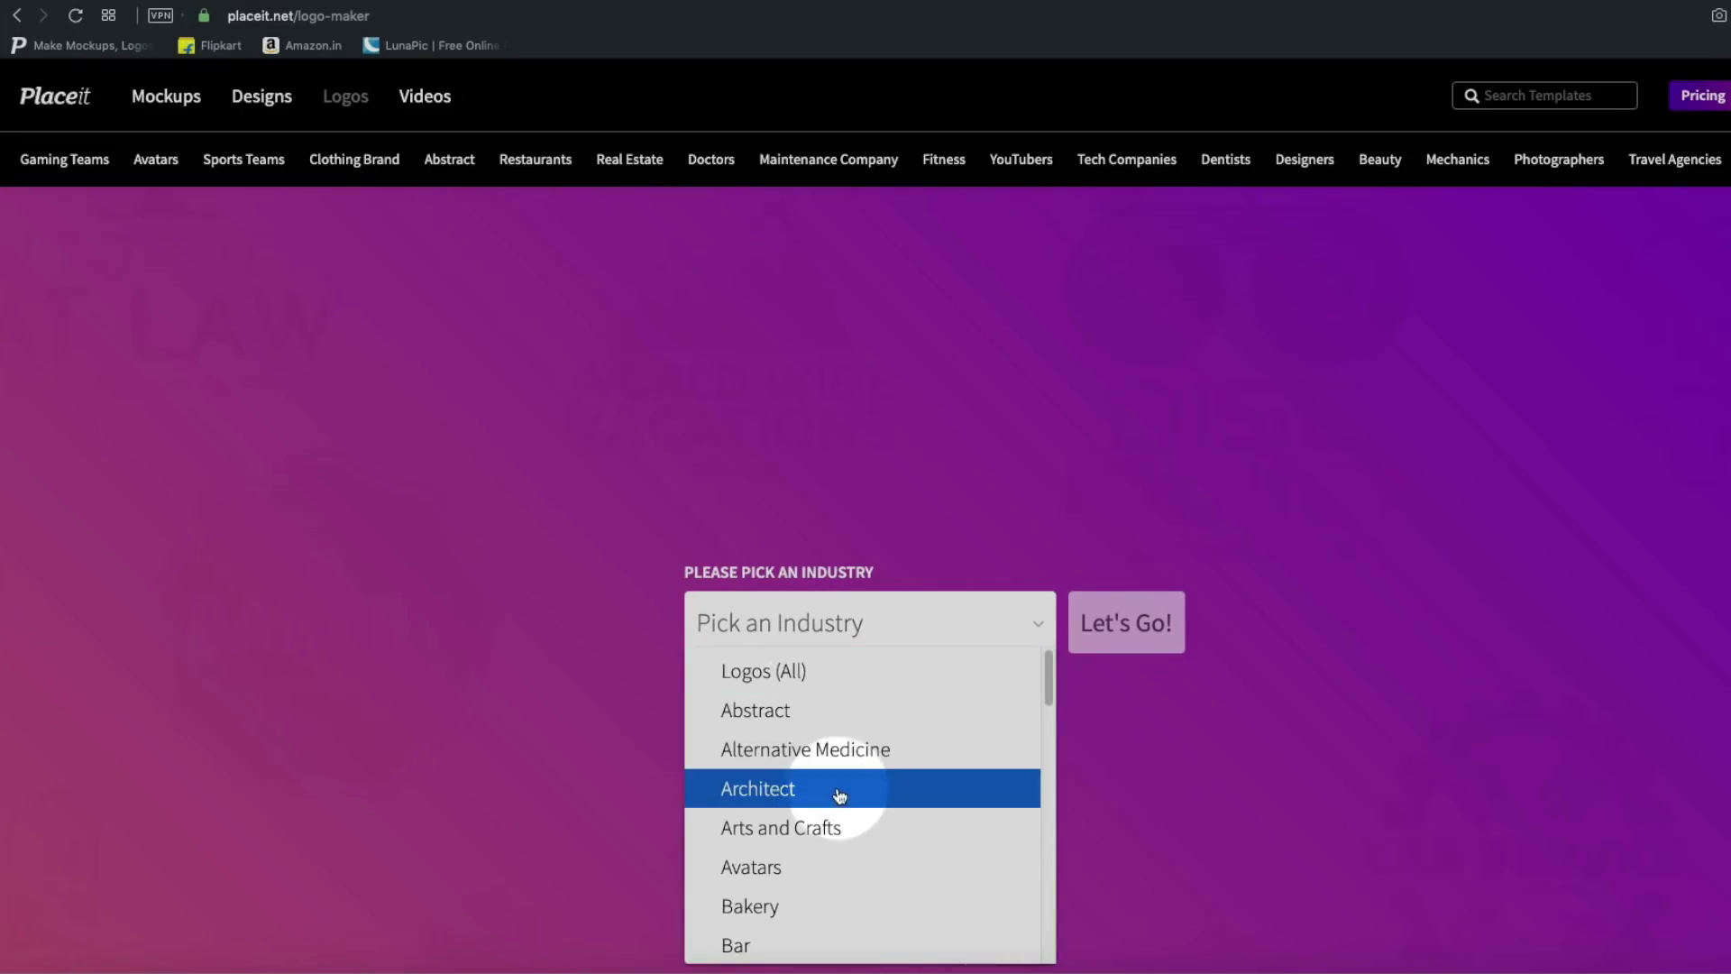
scroll(845, 790, down, 5)
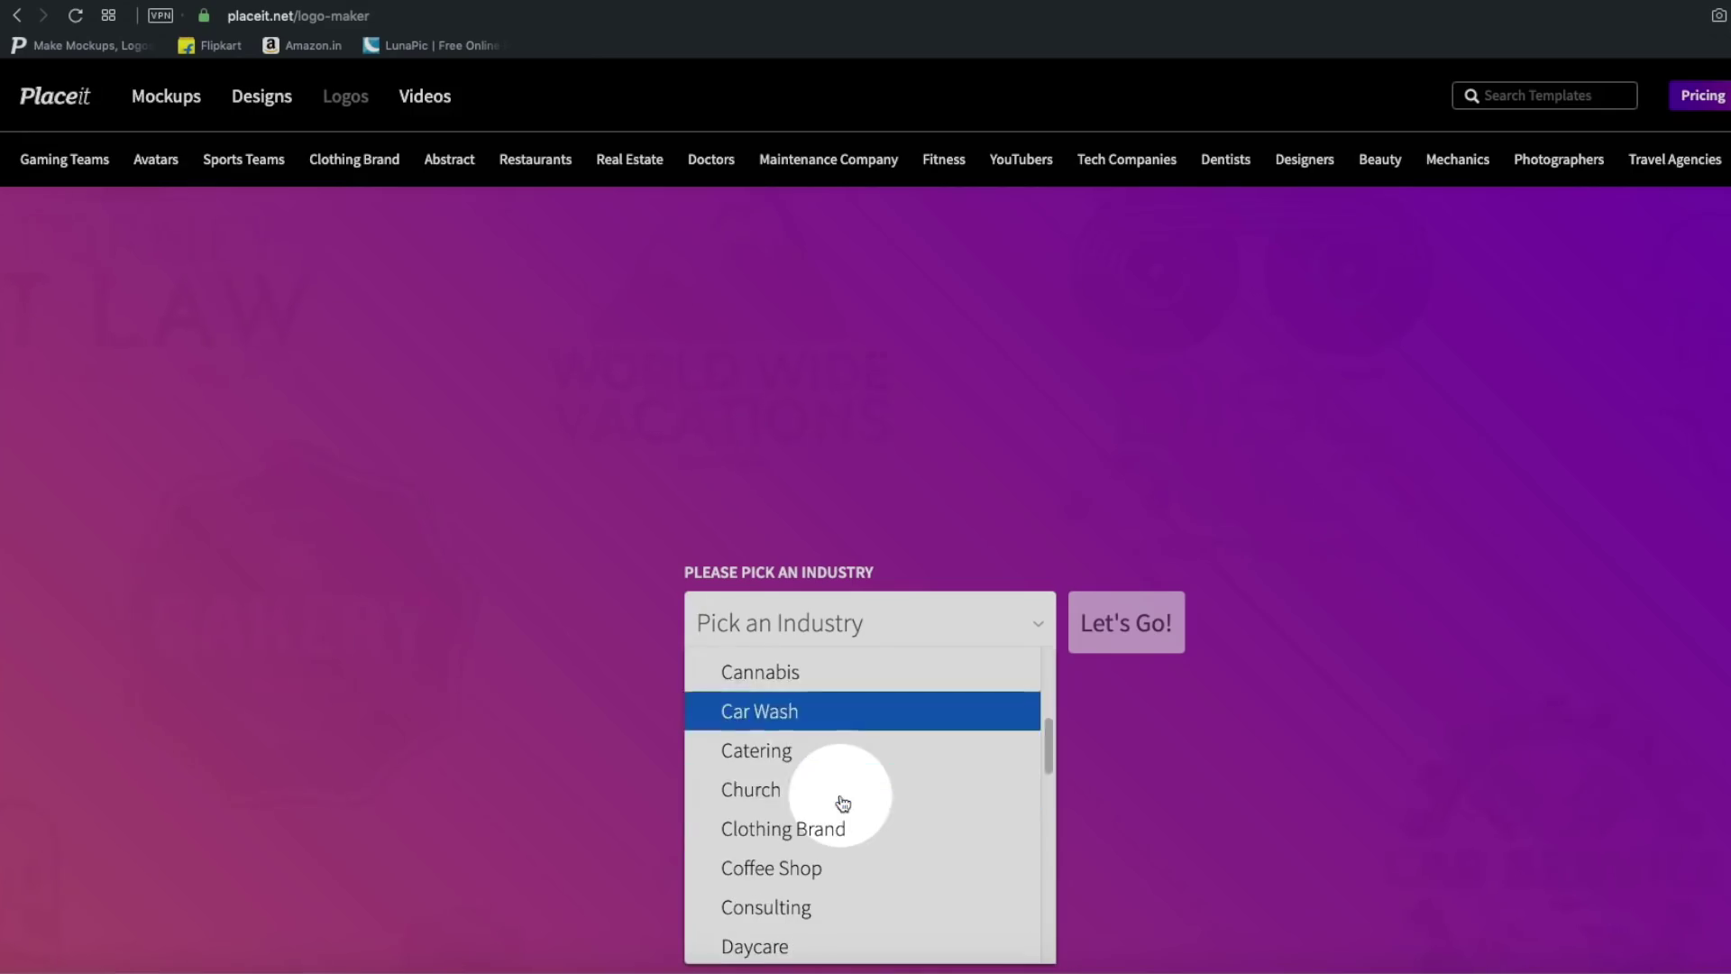
scroll(837, 803, down, 5)
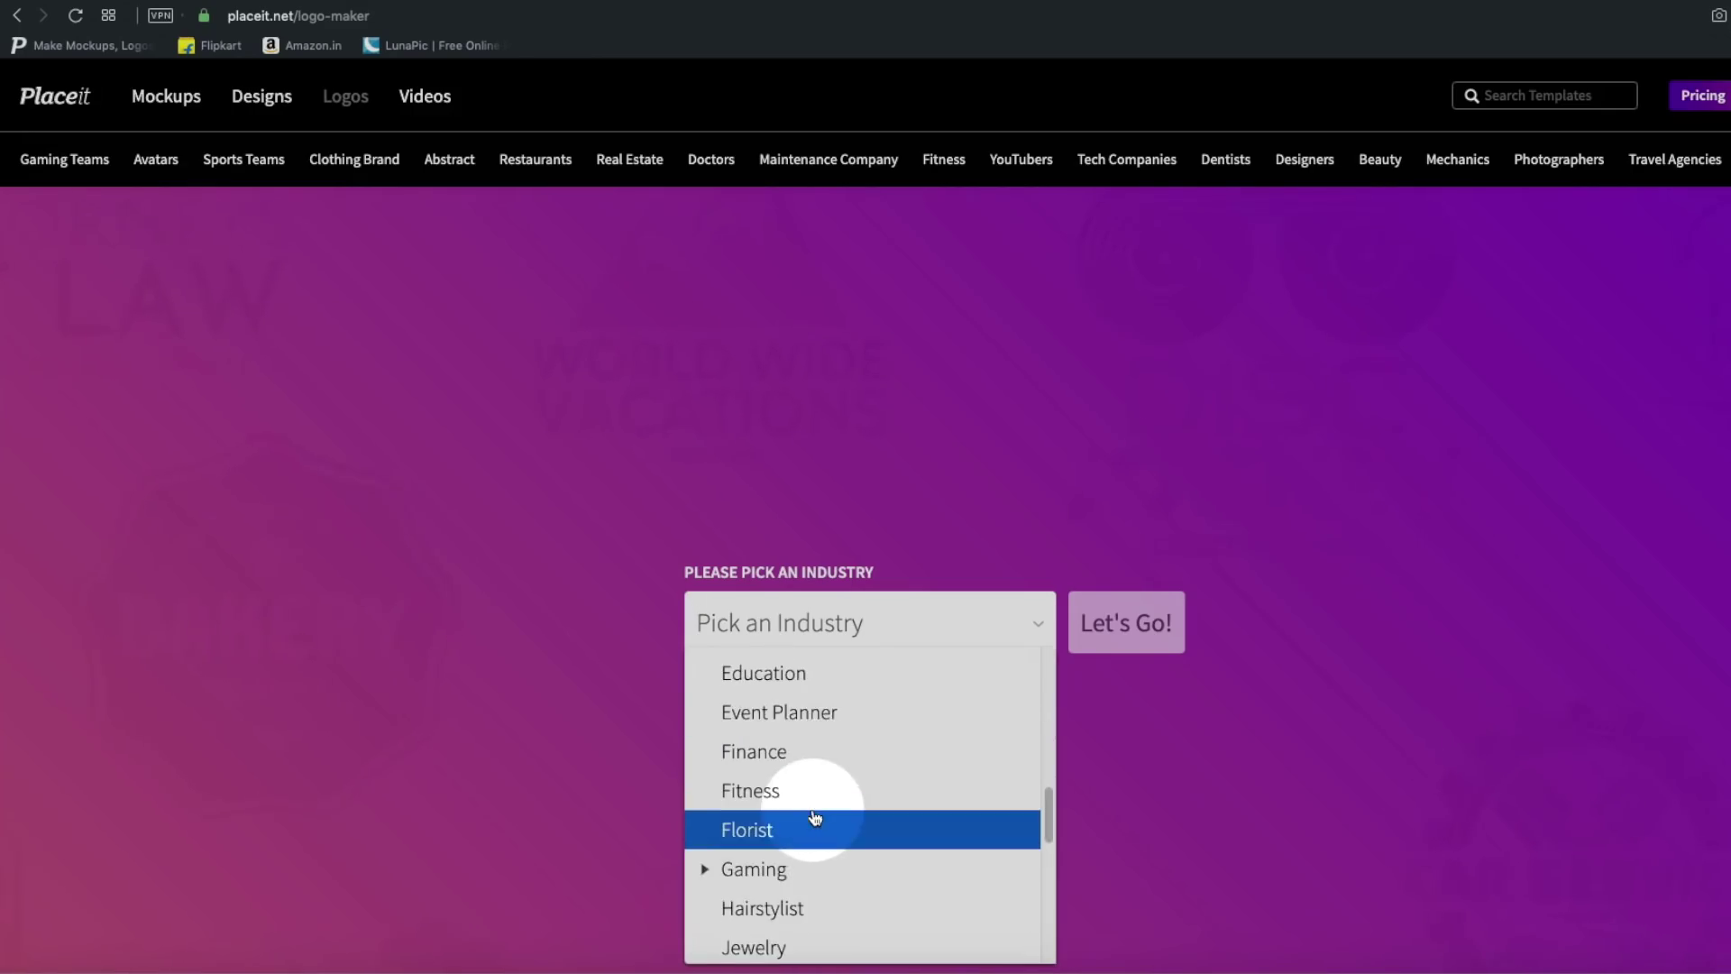
scroll(812, 794, down, 10)
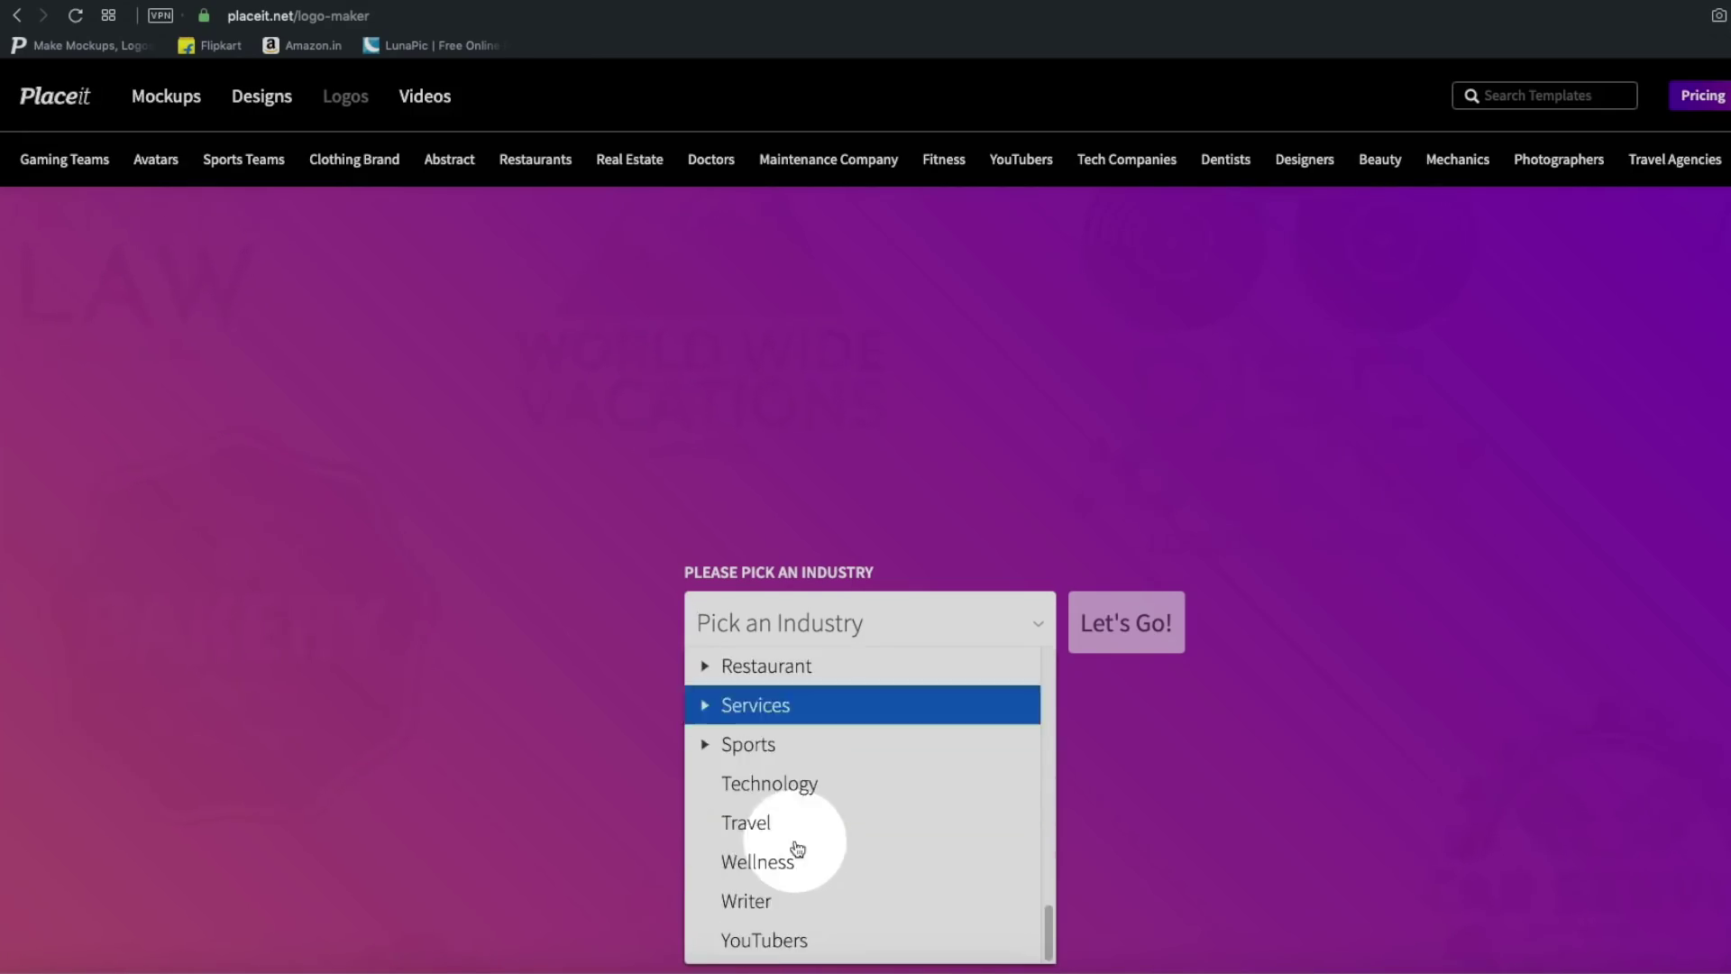
scroll(794, 767, down, 3)
scroll(812, 672, up, 10)
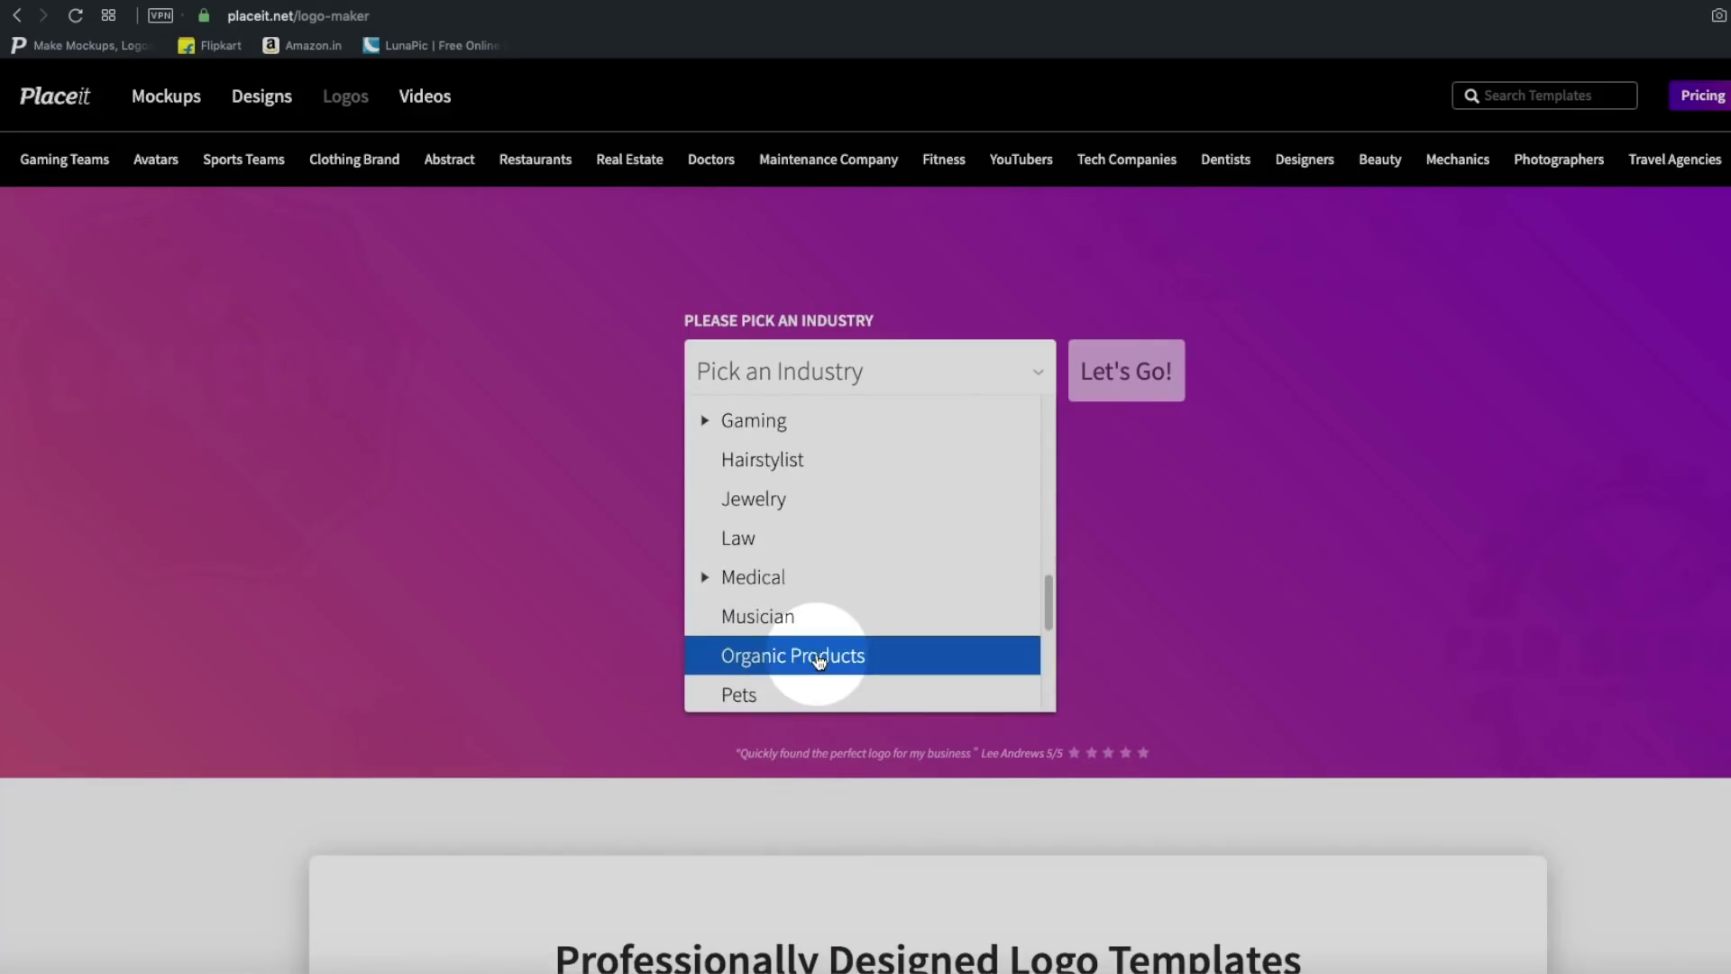
click(793, 674)
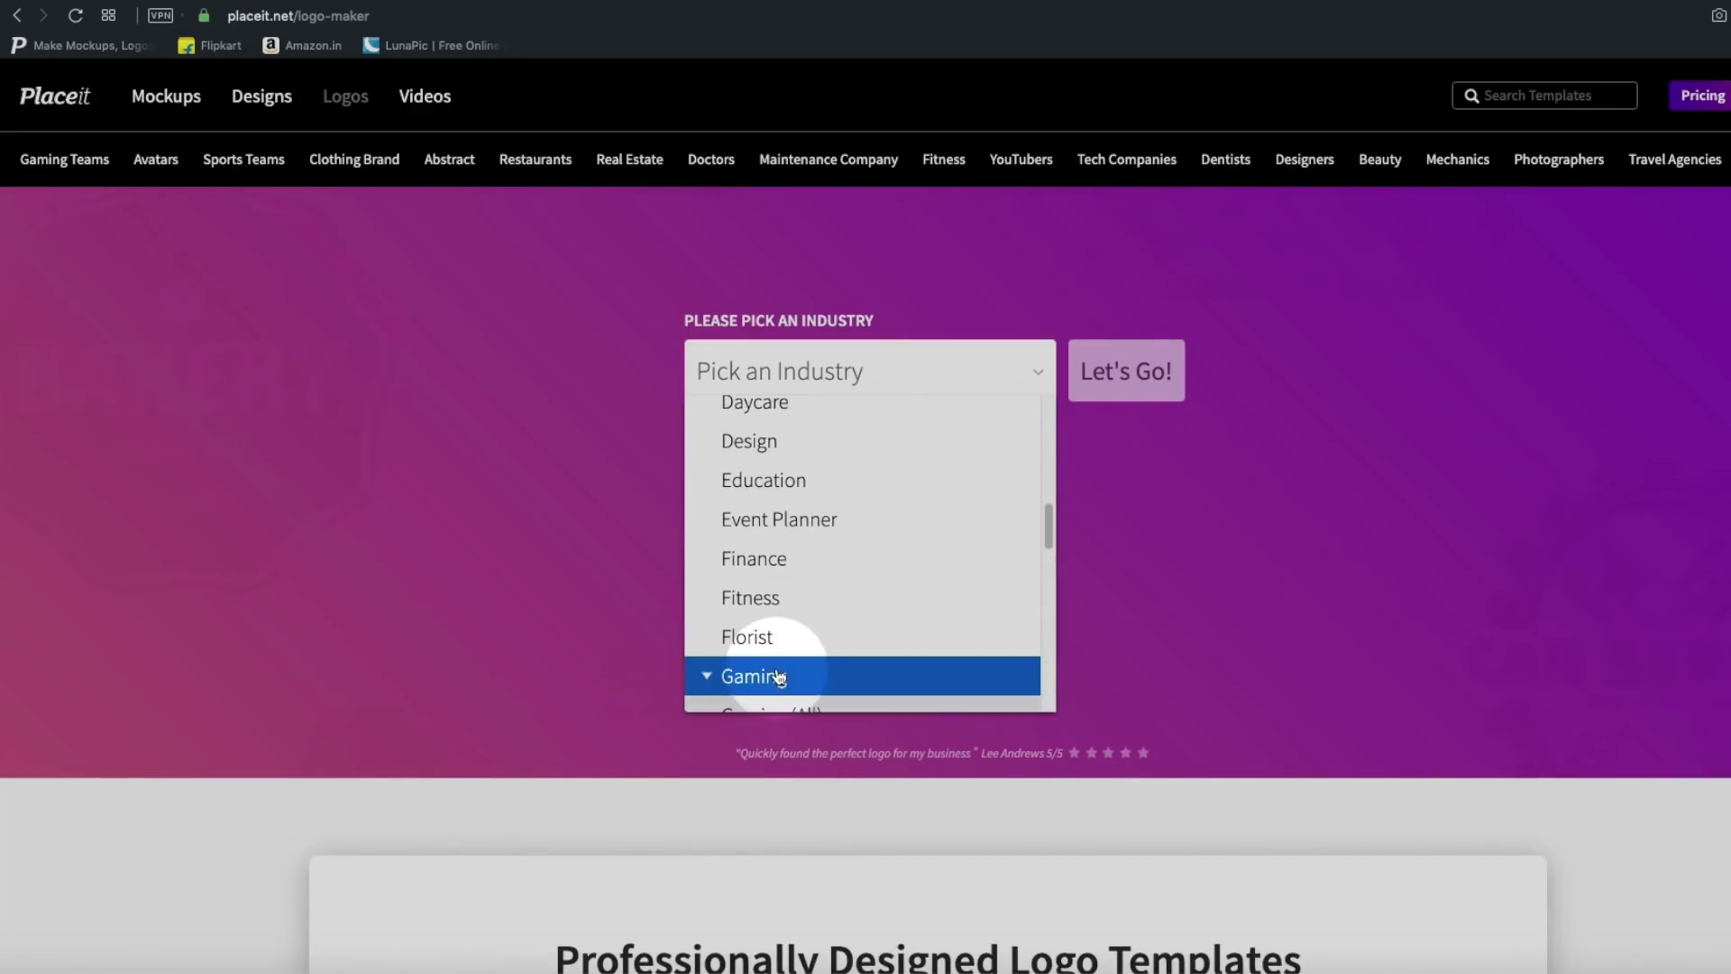
click(797, 684)
click(1118, 373)
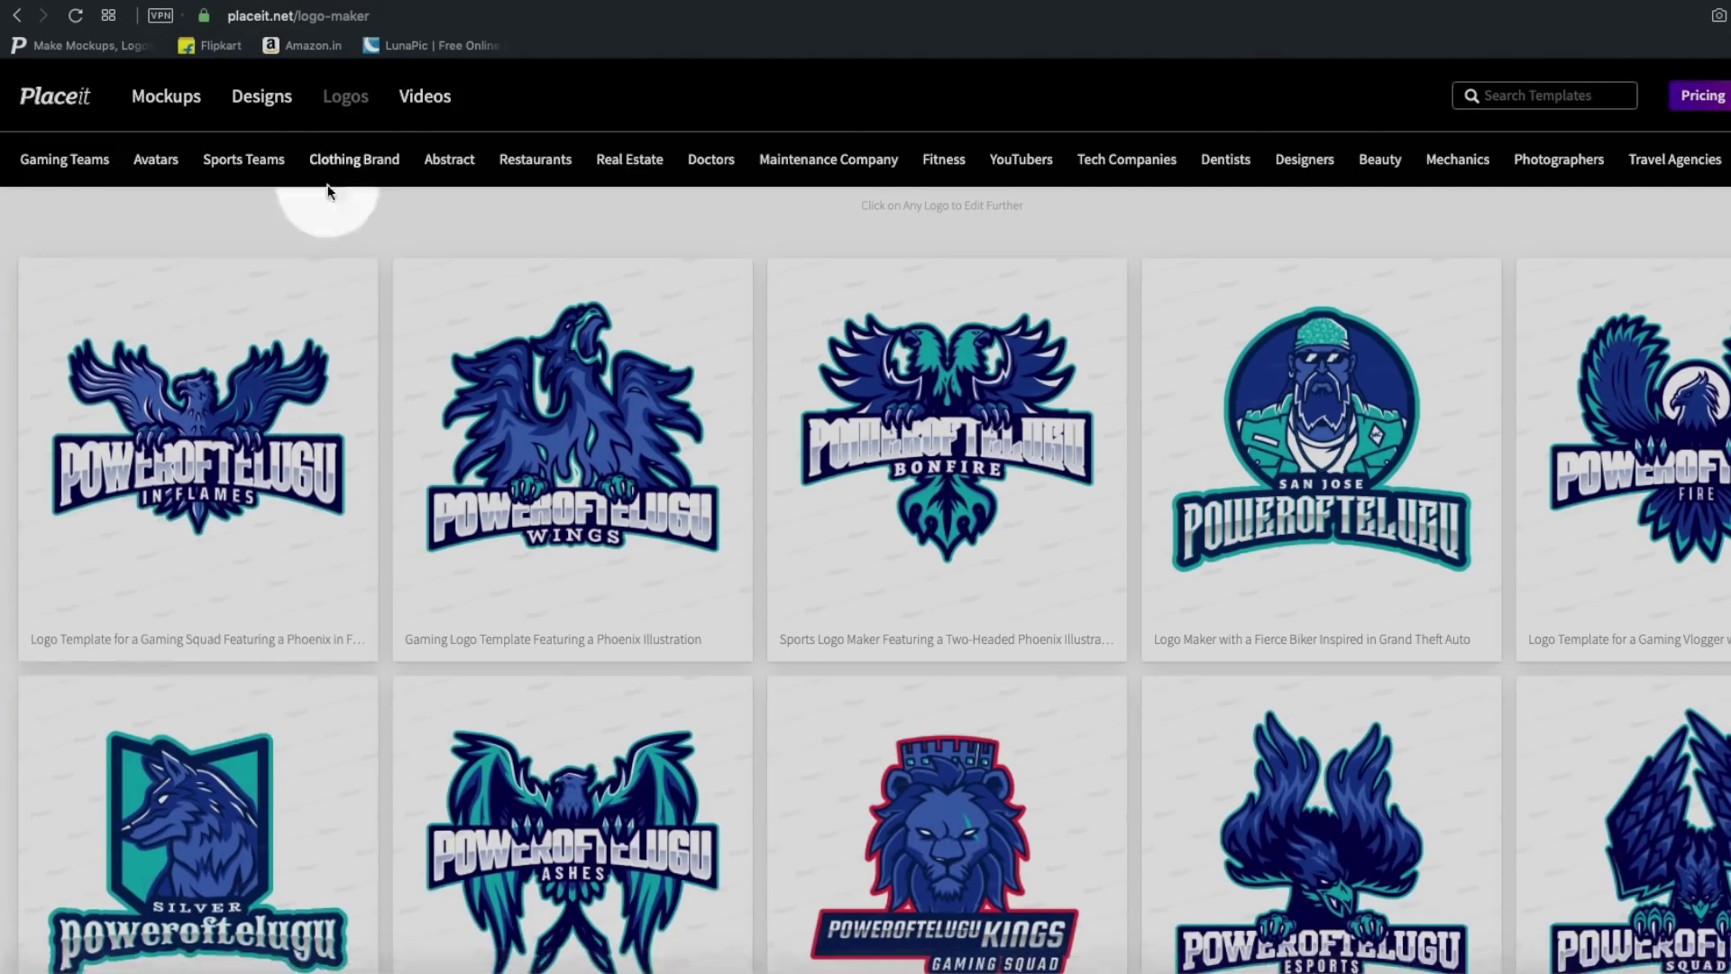
Step: Open the Rainbow Six Siege-themed logo template with the soldier illustration from the gaming logo results
scroll(910, 372, down, 7)
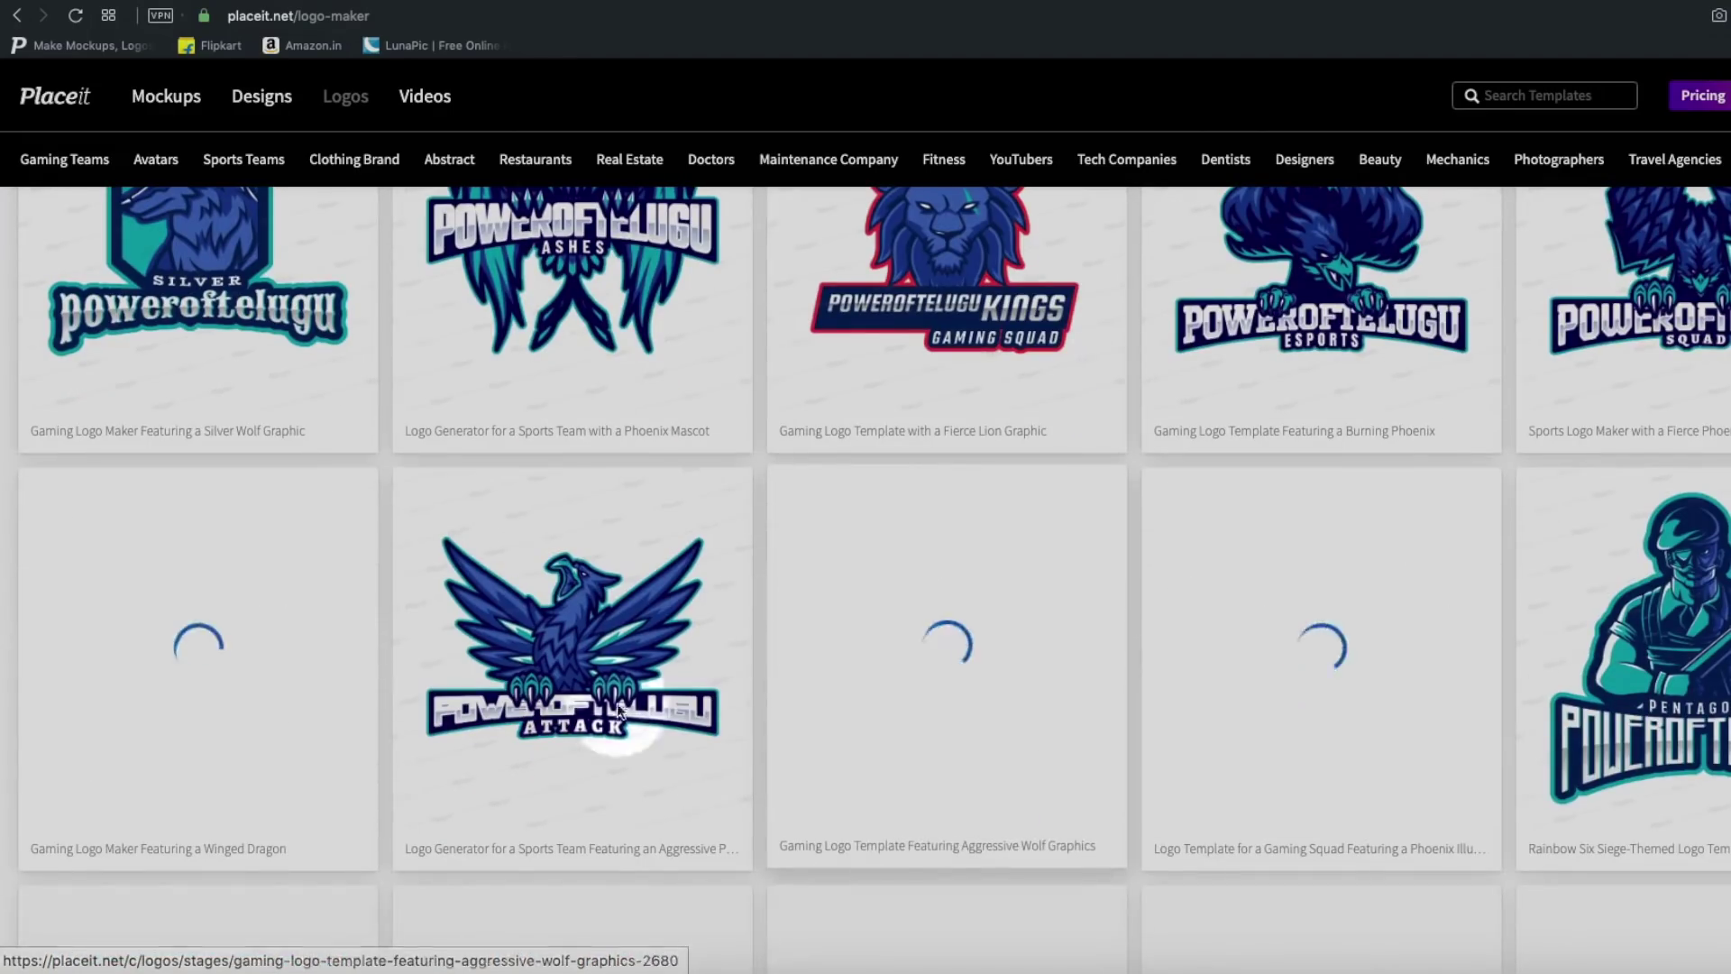
click(1682, 655)
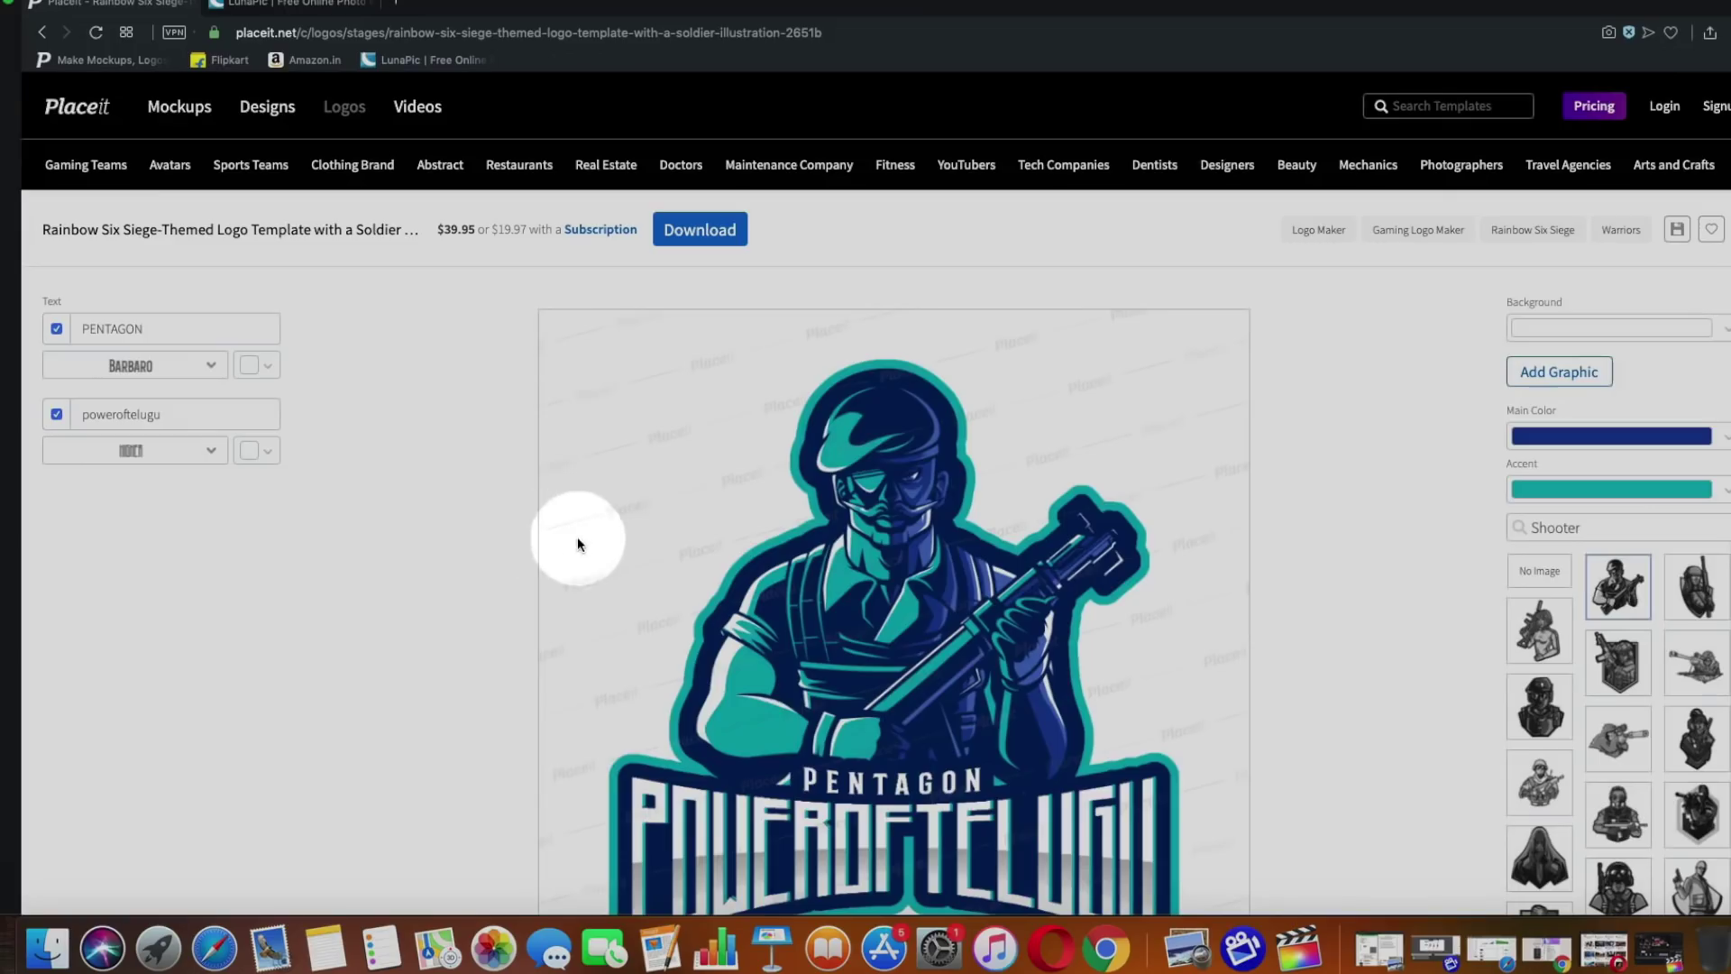
scroll(1096, 460, down, 4)
scroll(1095, 460, up, 3)
click(283, 467)
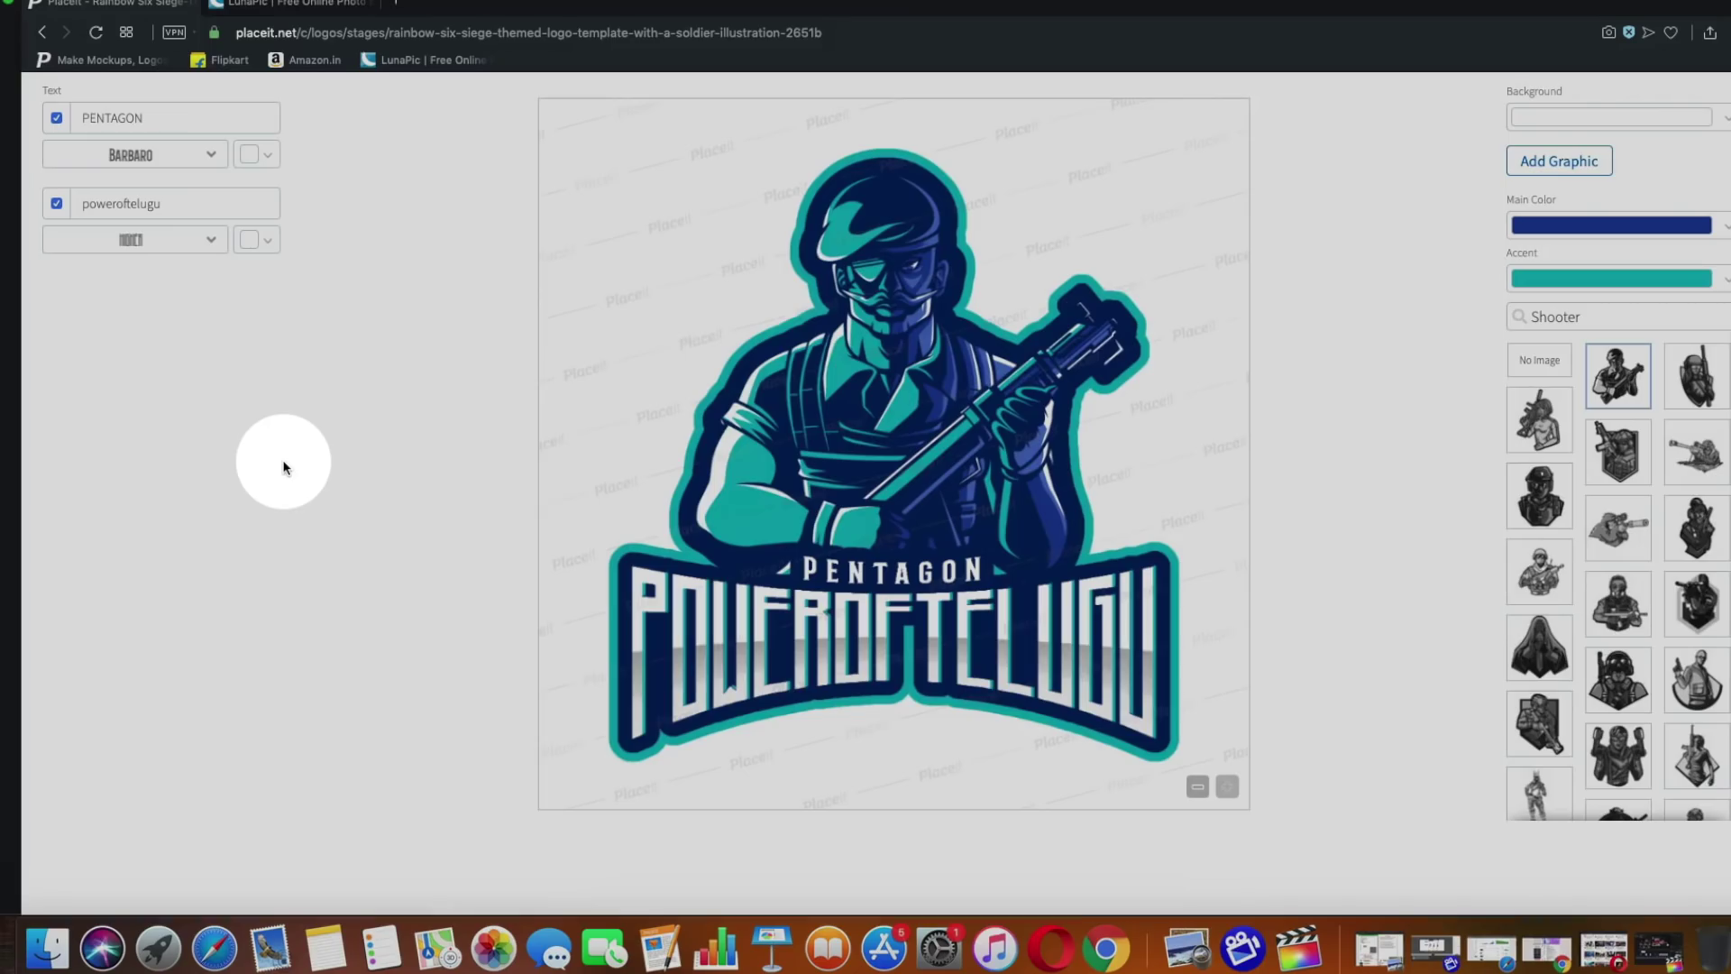
click(181, 431)
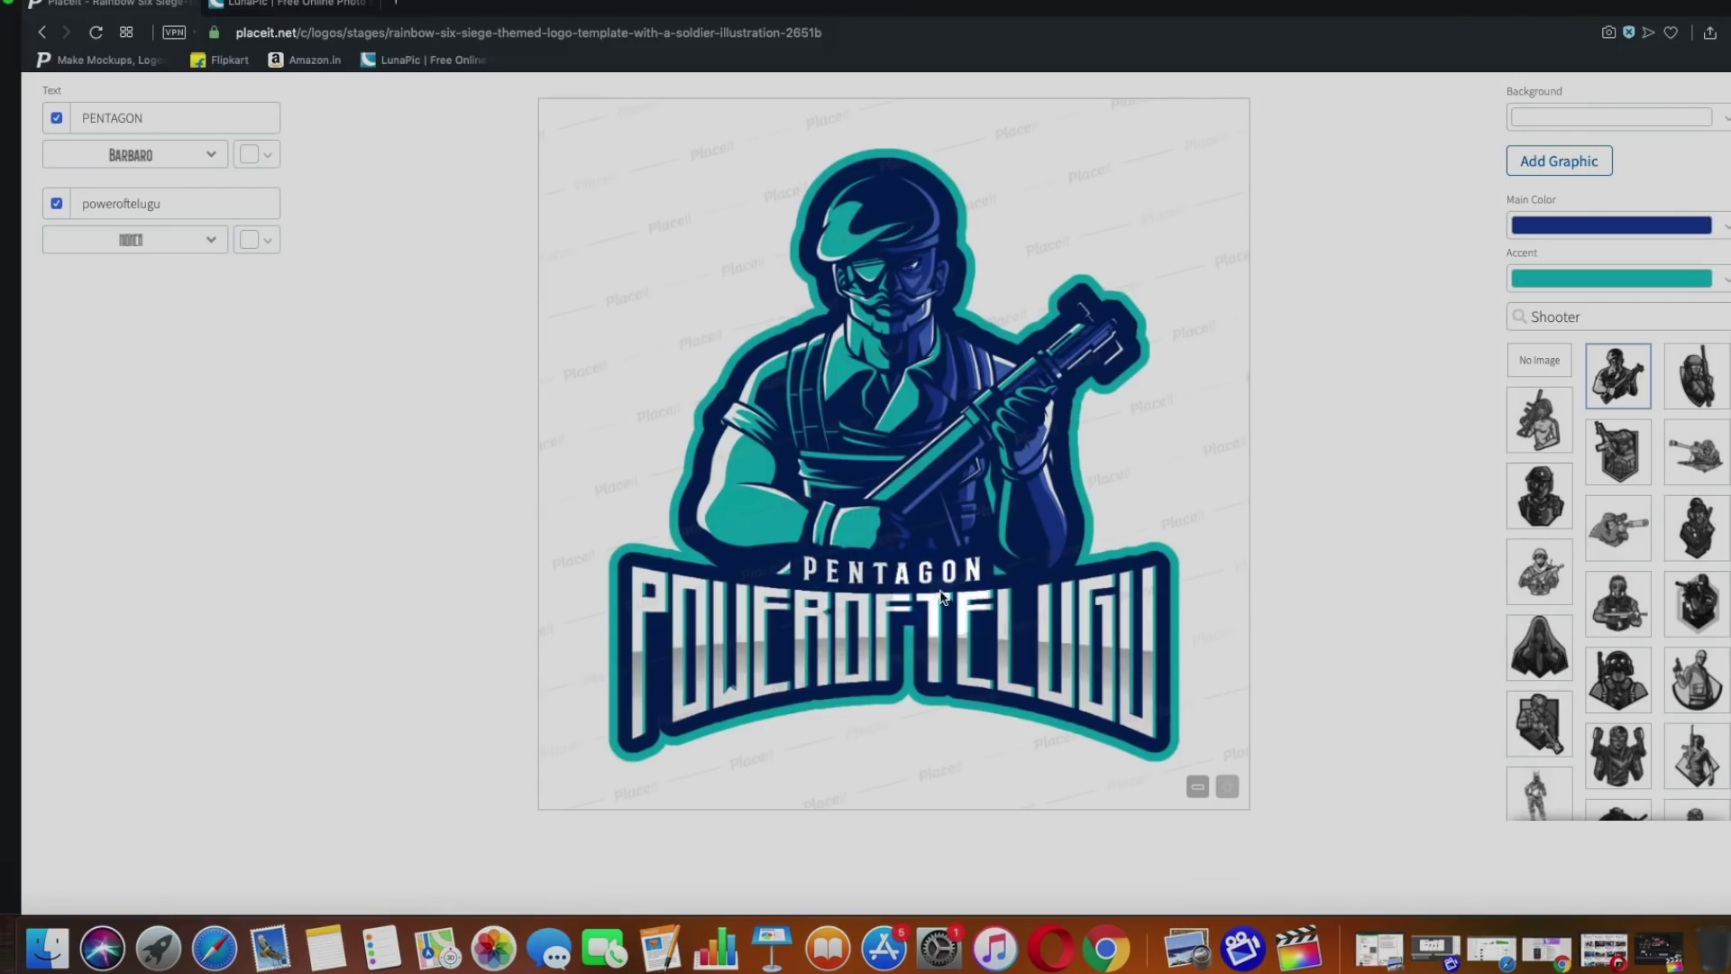
Step: Try the logo without the PENTAGON text line and switch the line back on
scroll(213, 529, up, 1)
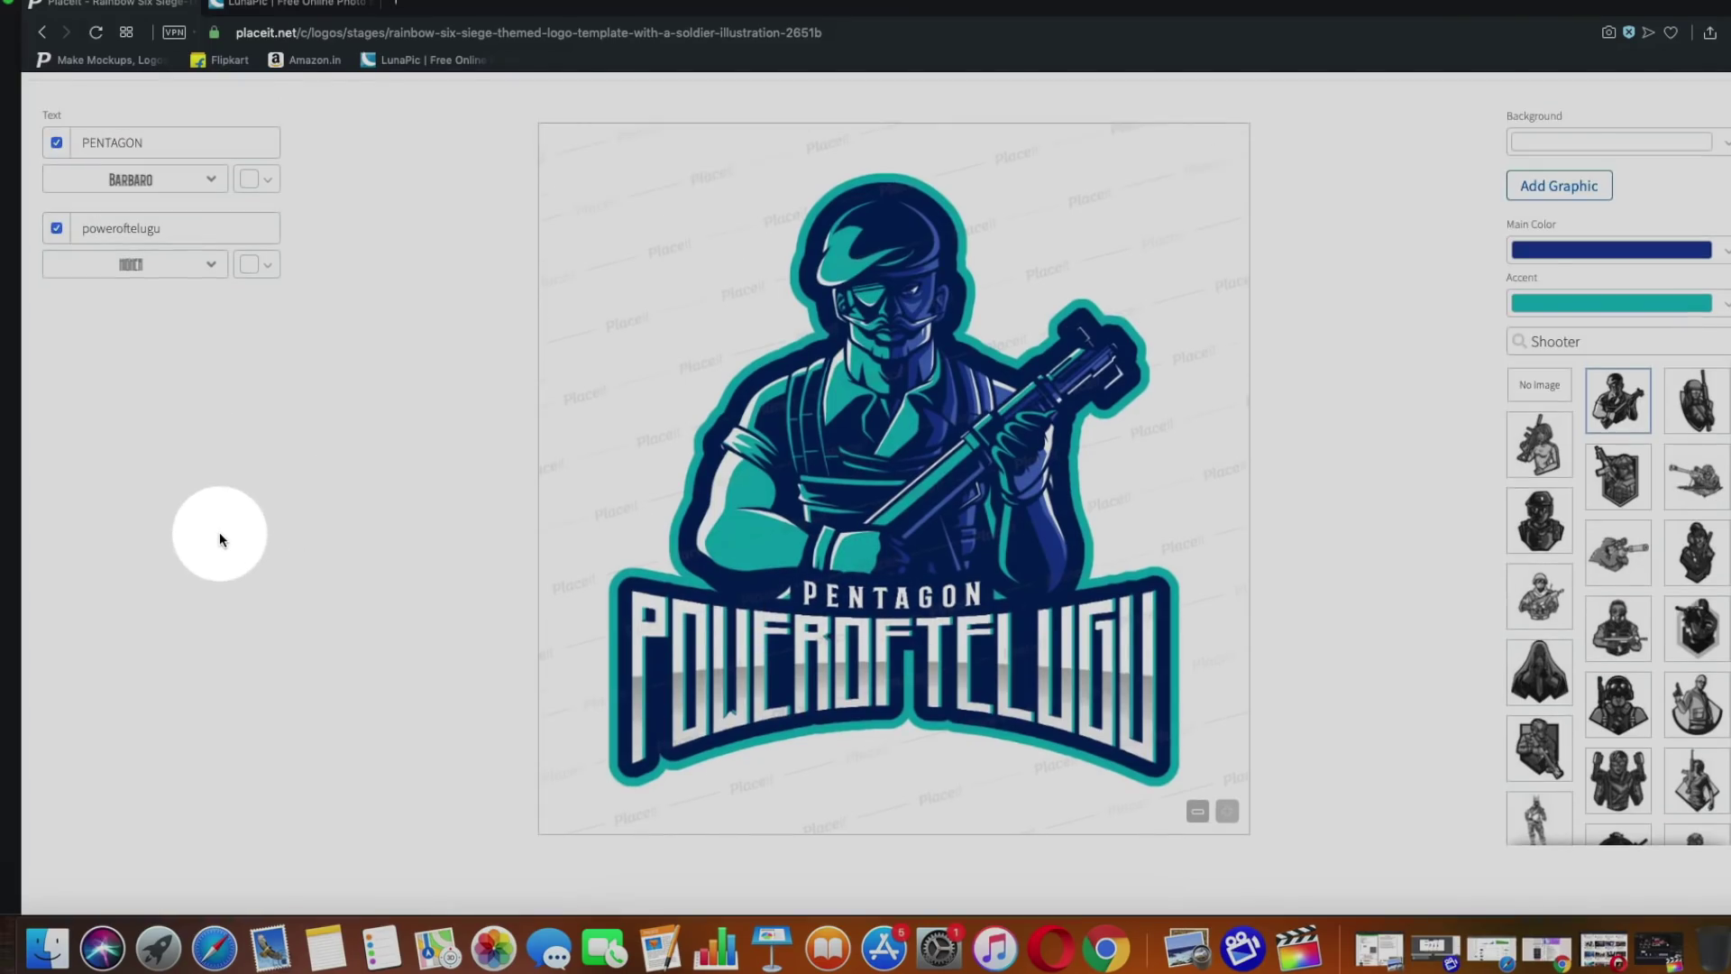
scroll(211, 547, up, 3)
click(56, 218)
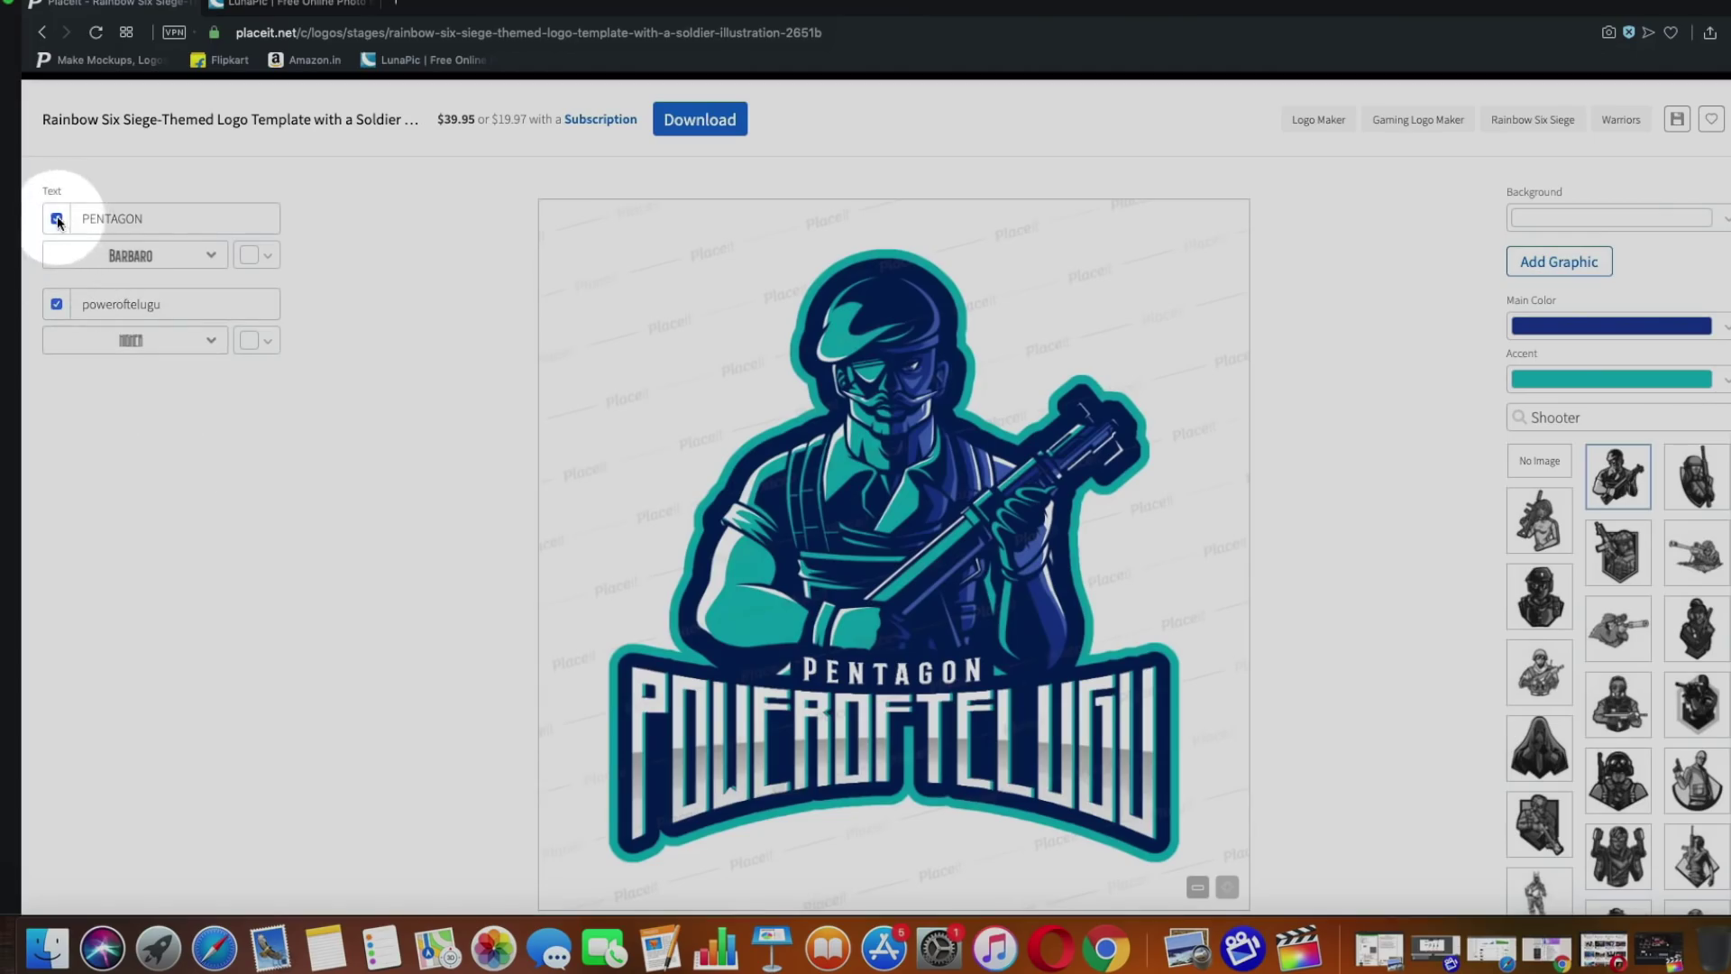
scroll(512, 617, down, 2)
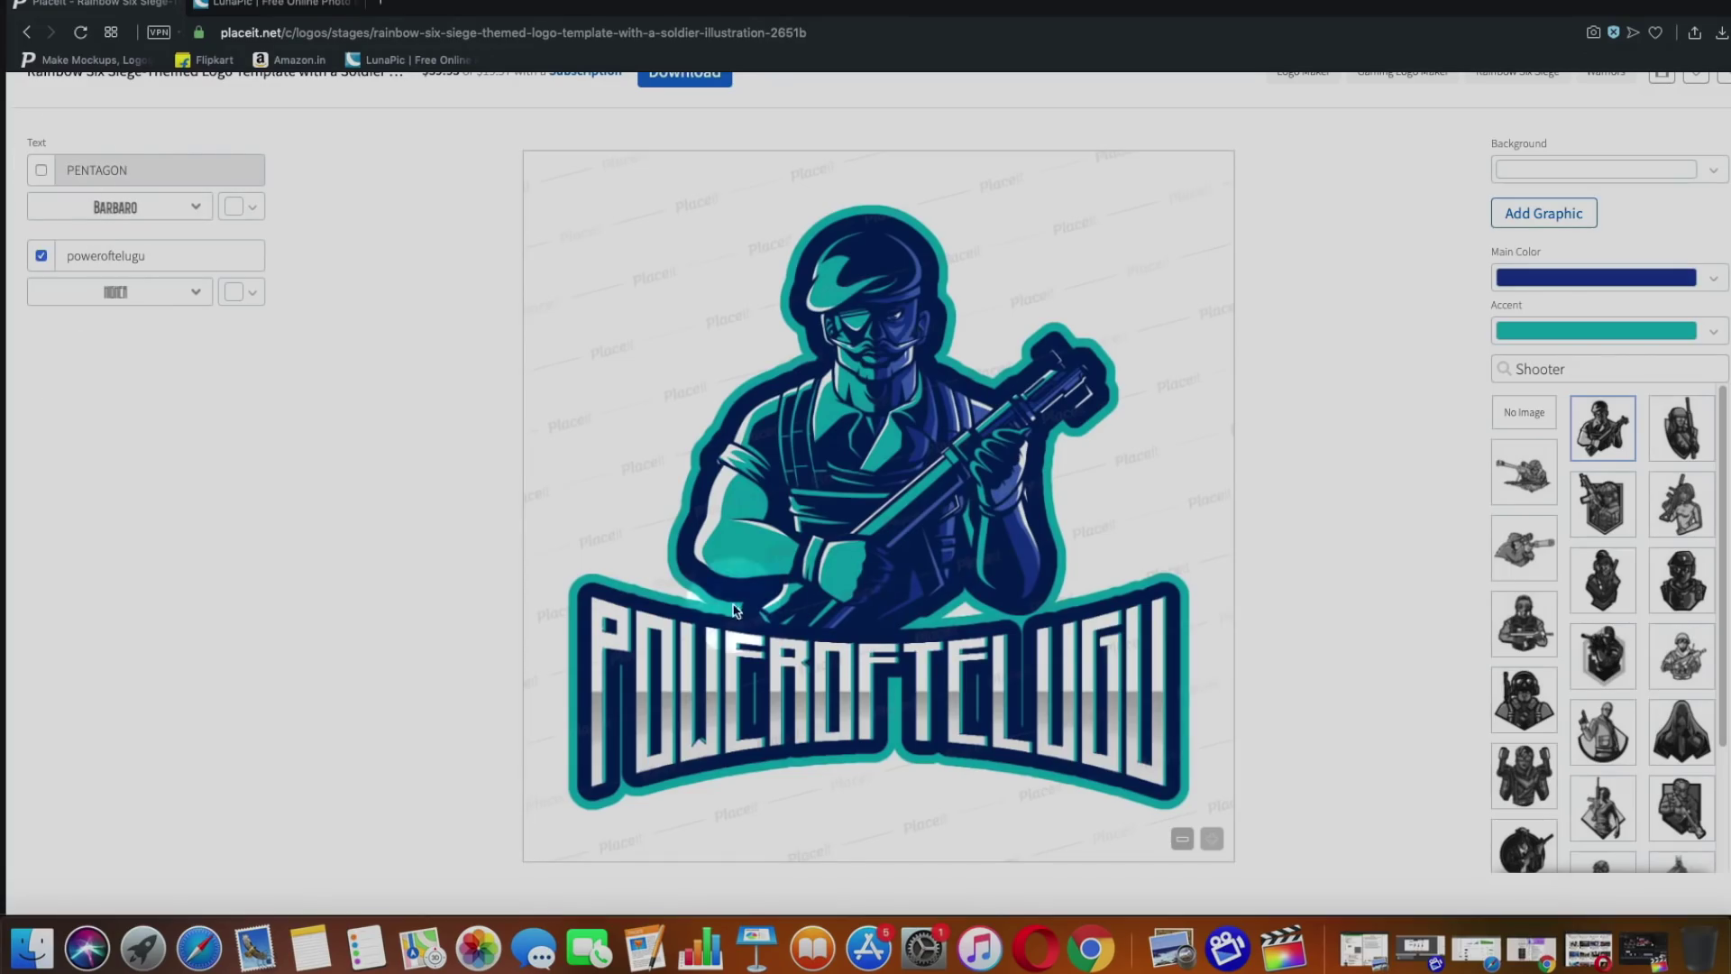
click(41, 168)
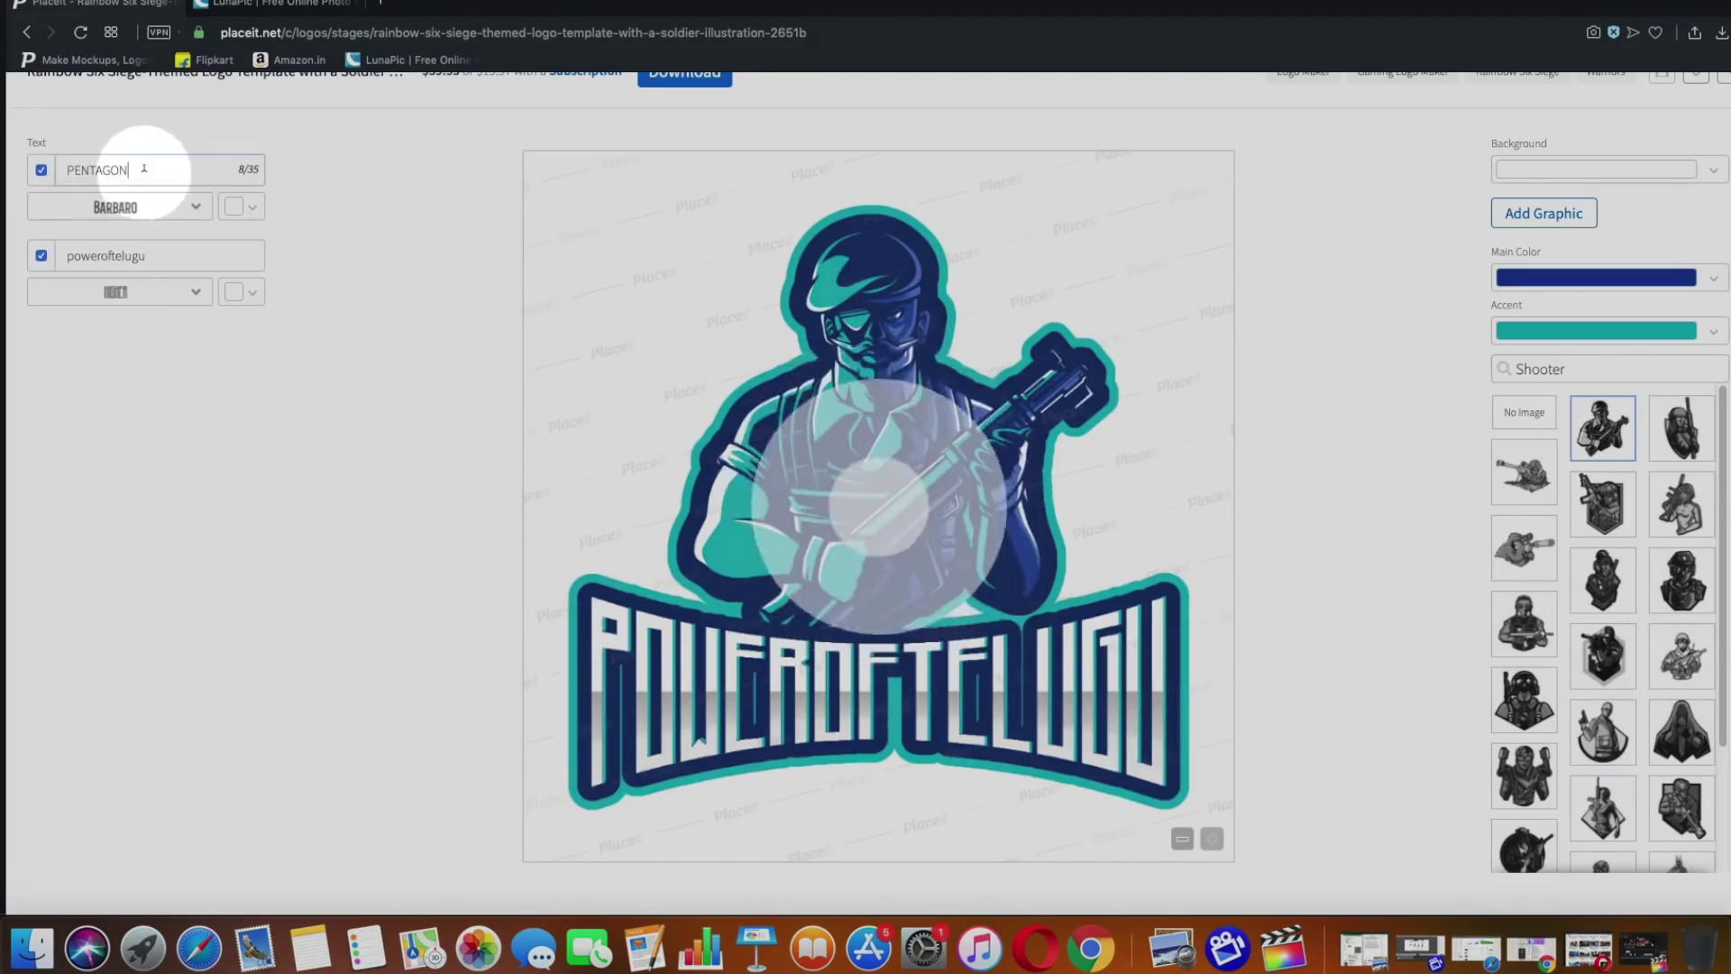
Step: Replace the PENTAGON text above the main title with the owner's first name
drag(129, 173, 51, 167)
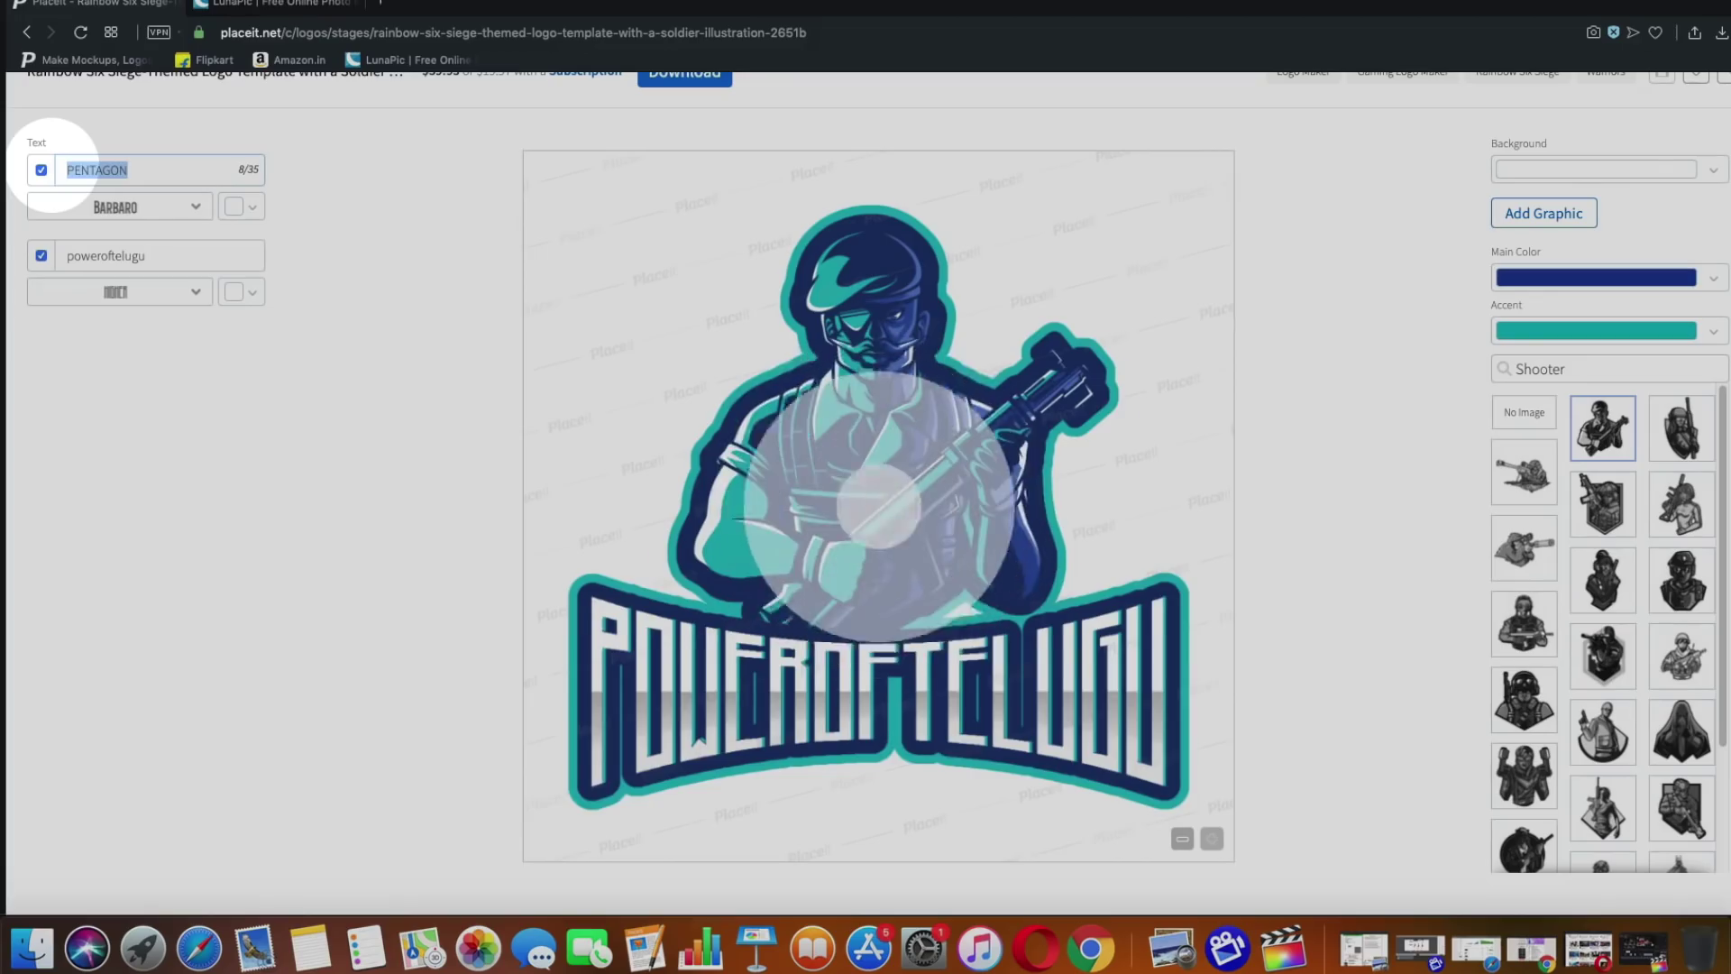
text(prasad)
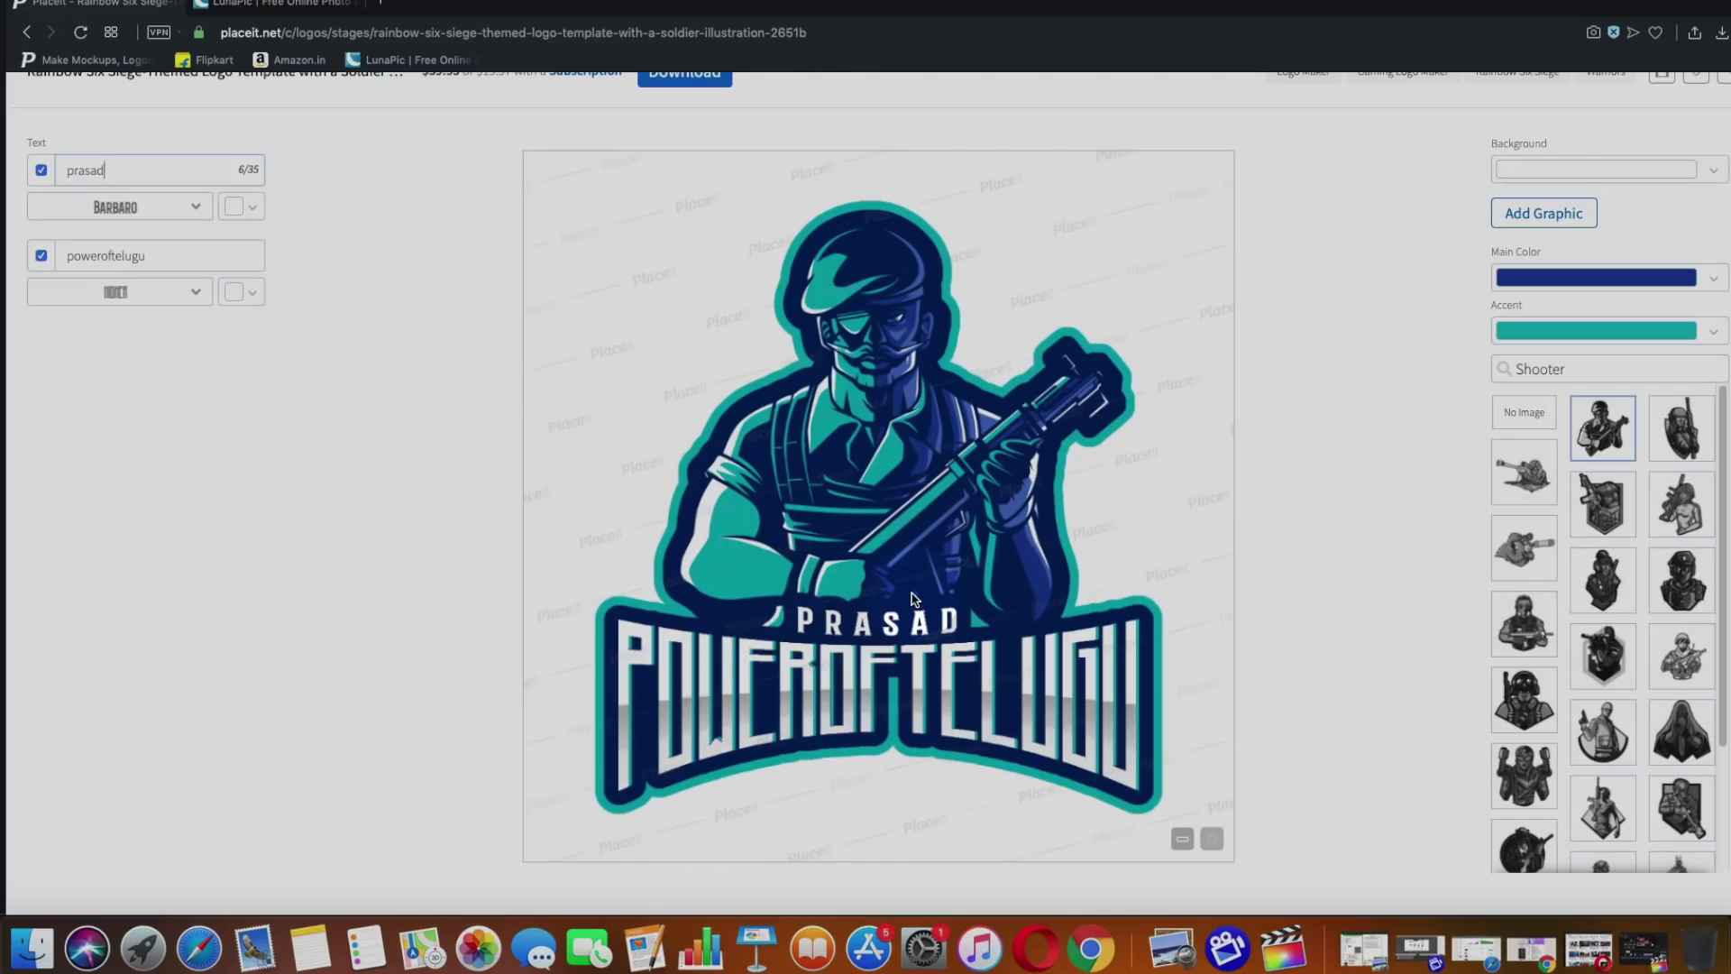
Step: Set the logo's accent color to coral red and its main color to black
click(1716, 336)
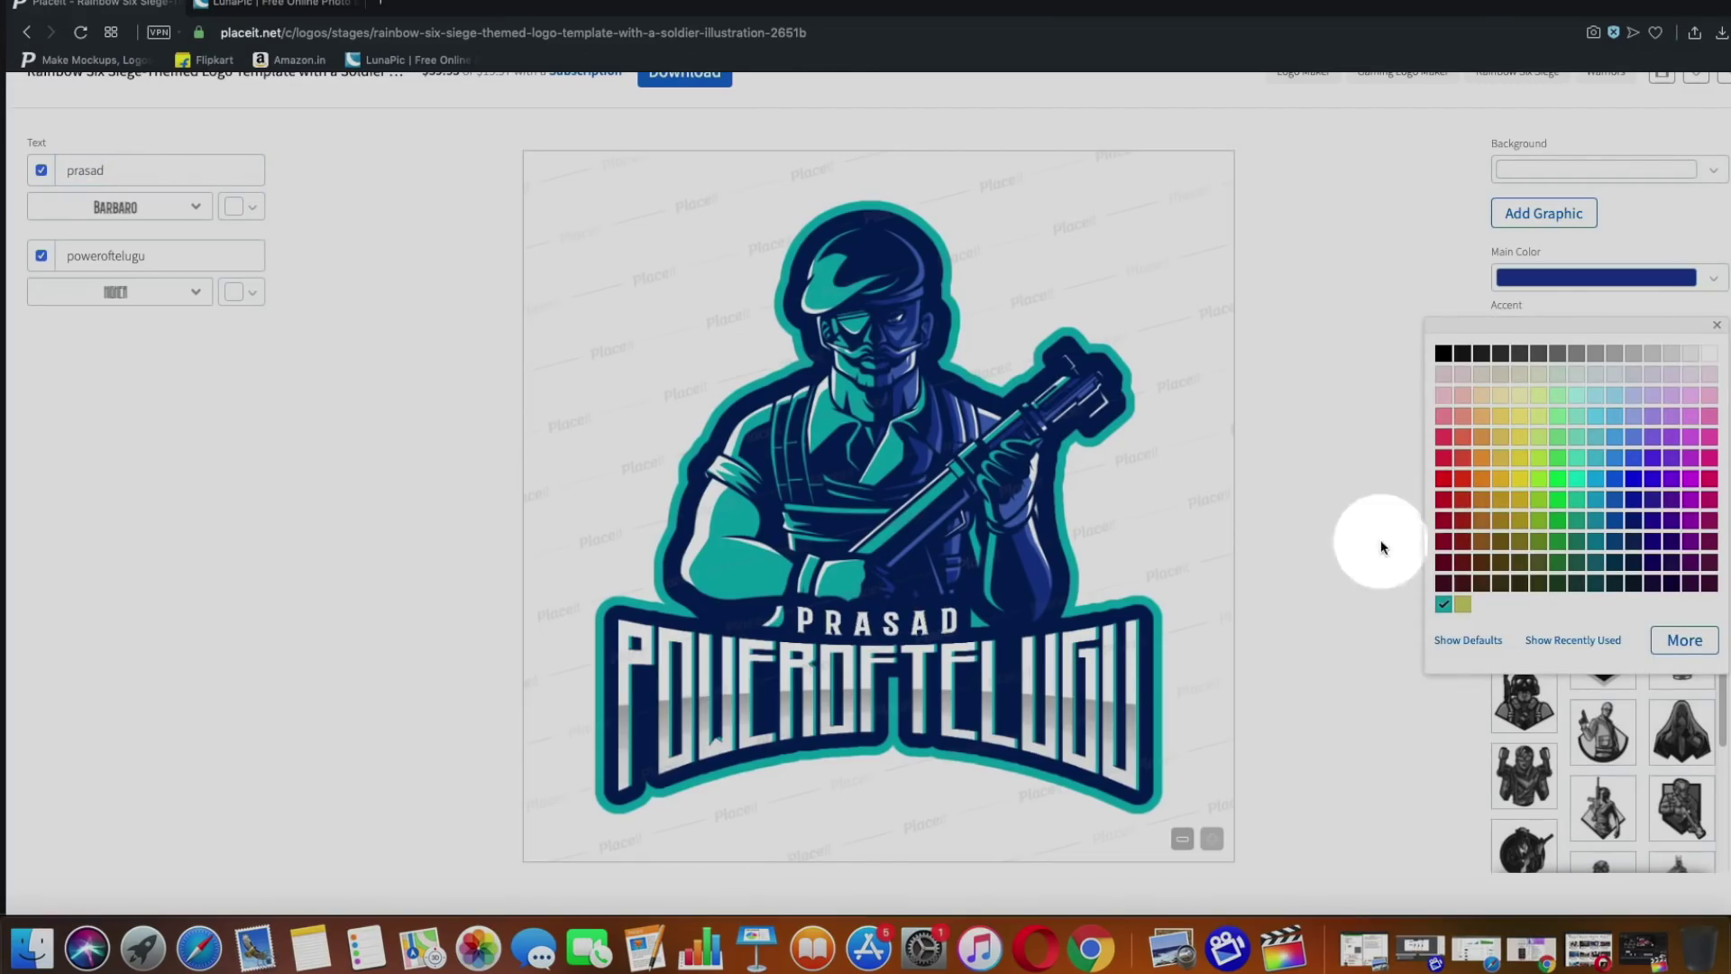
click(1462, 440)
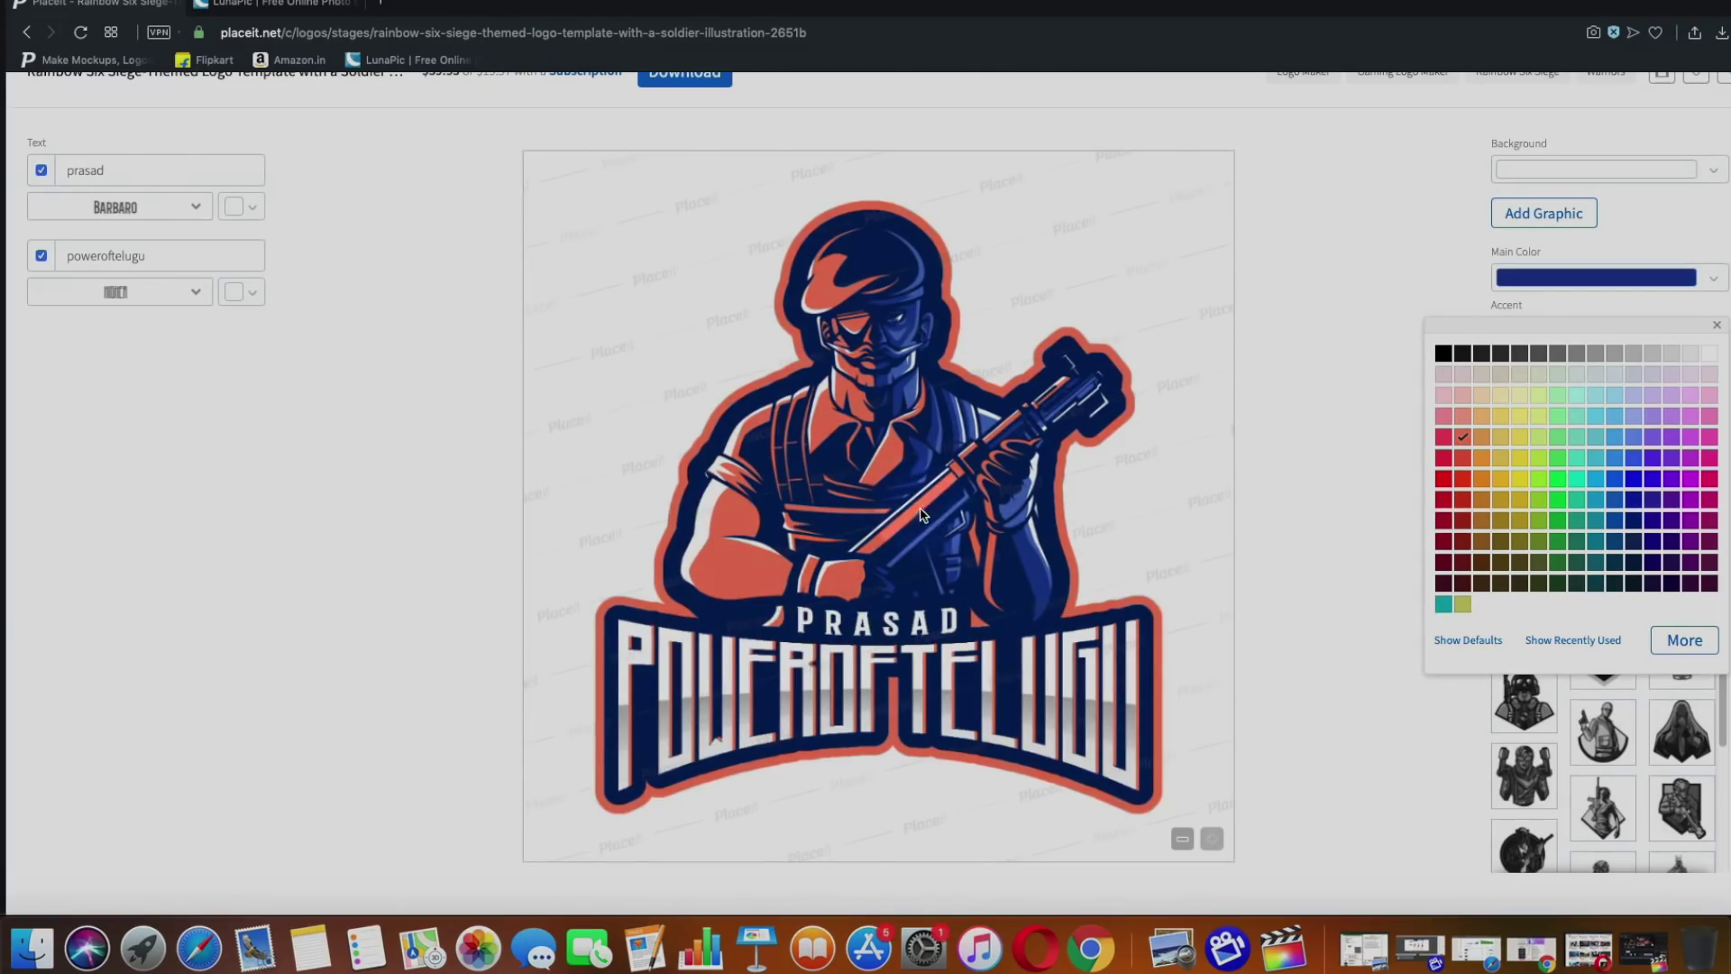
click(1677, 277)
click(1445, 302)
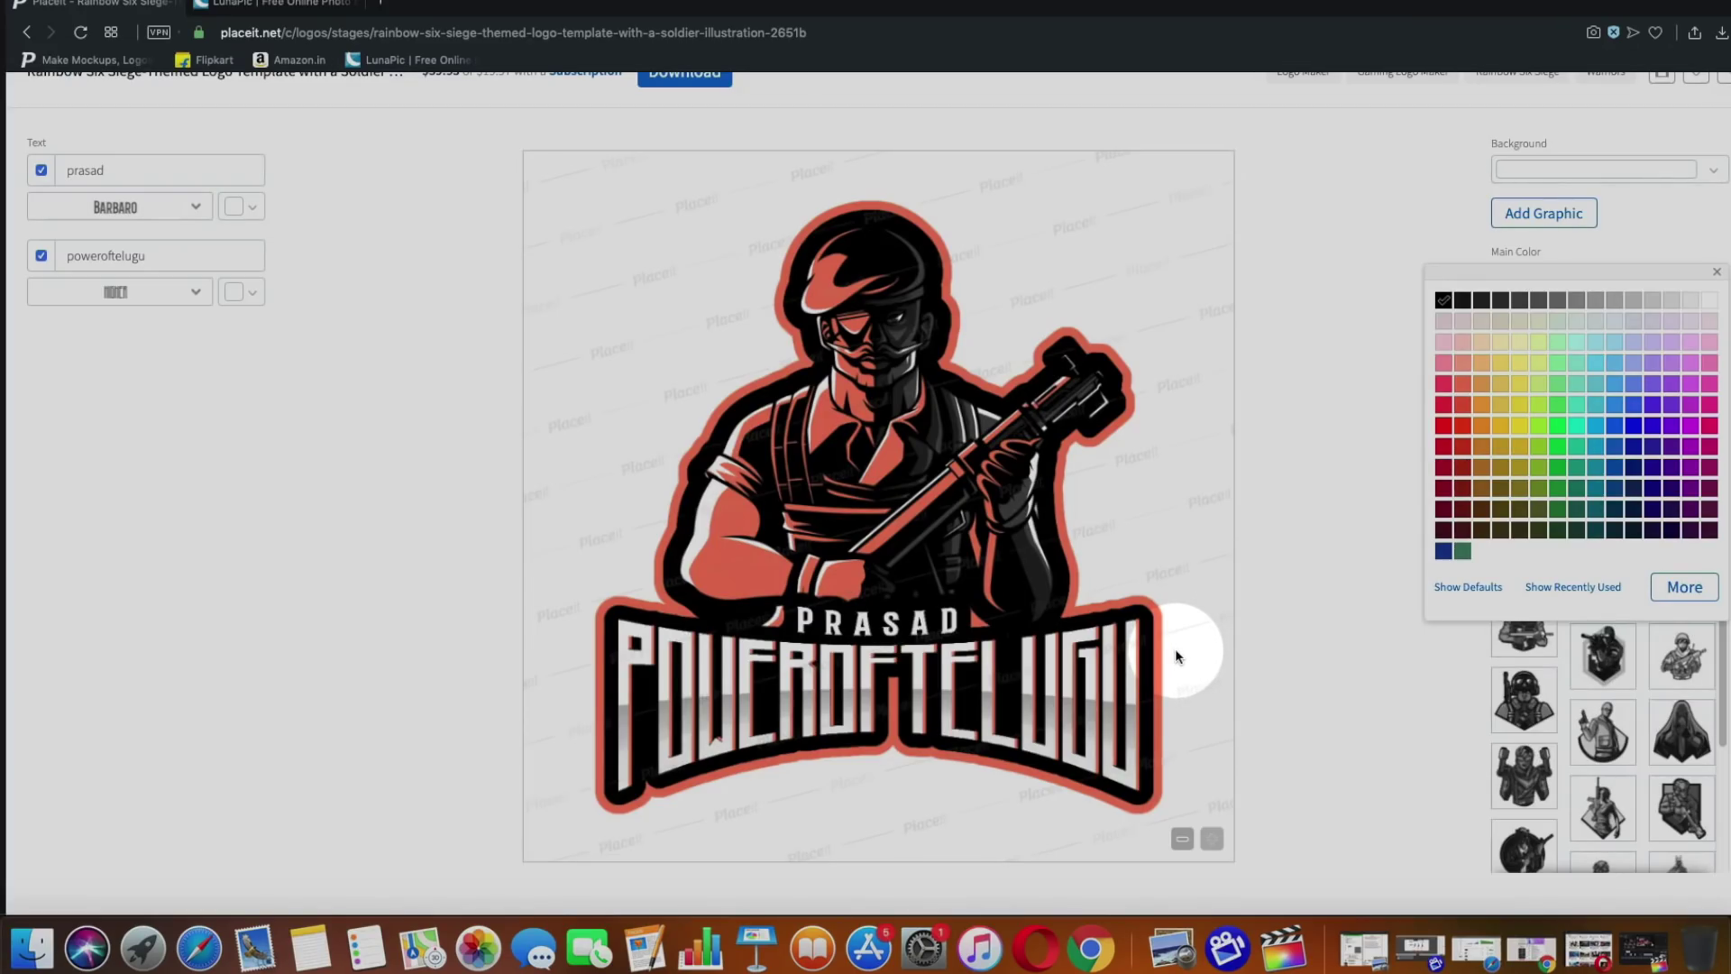
click(1325, 638)
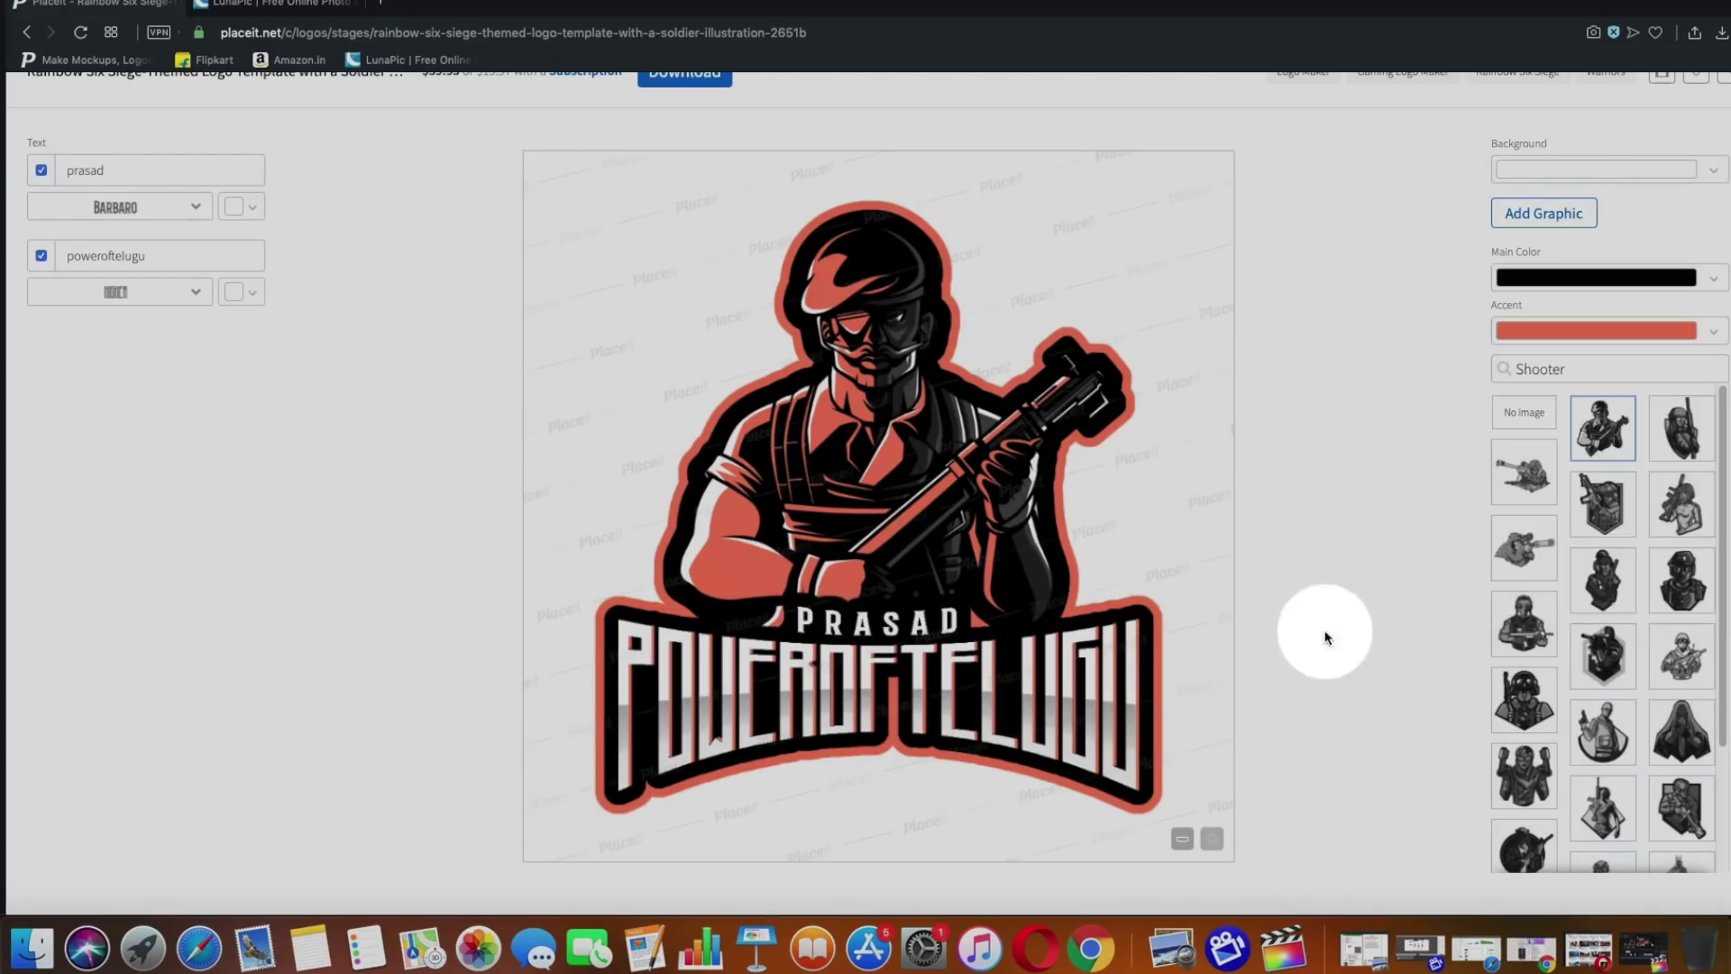
Step: Set the logo's background color to medium gray
click(1716, 147)
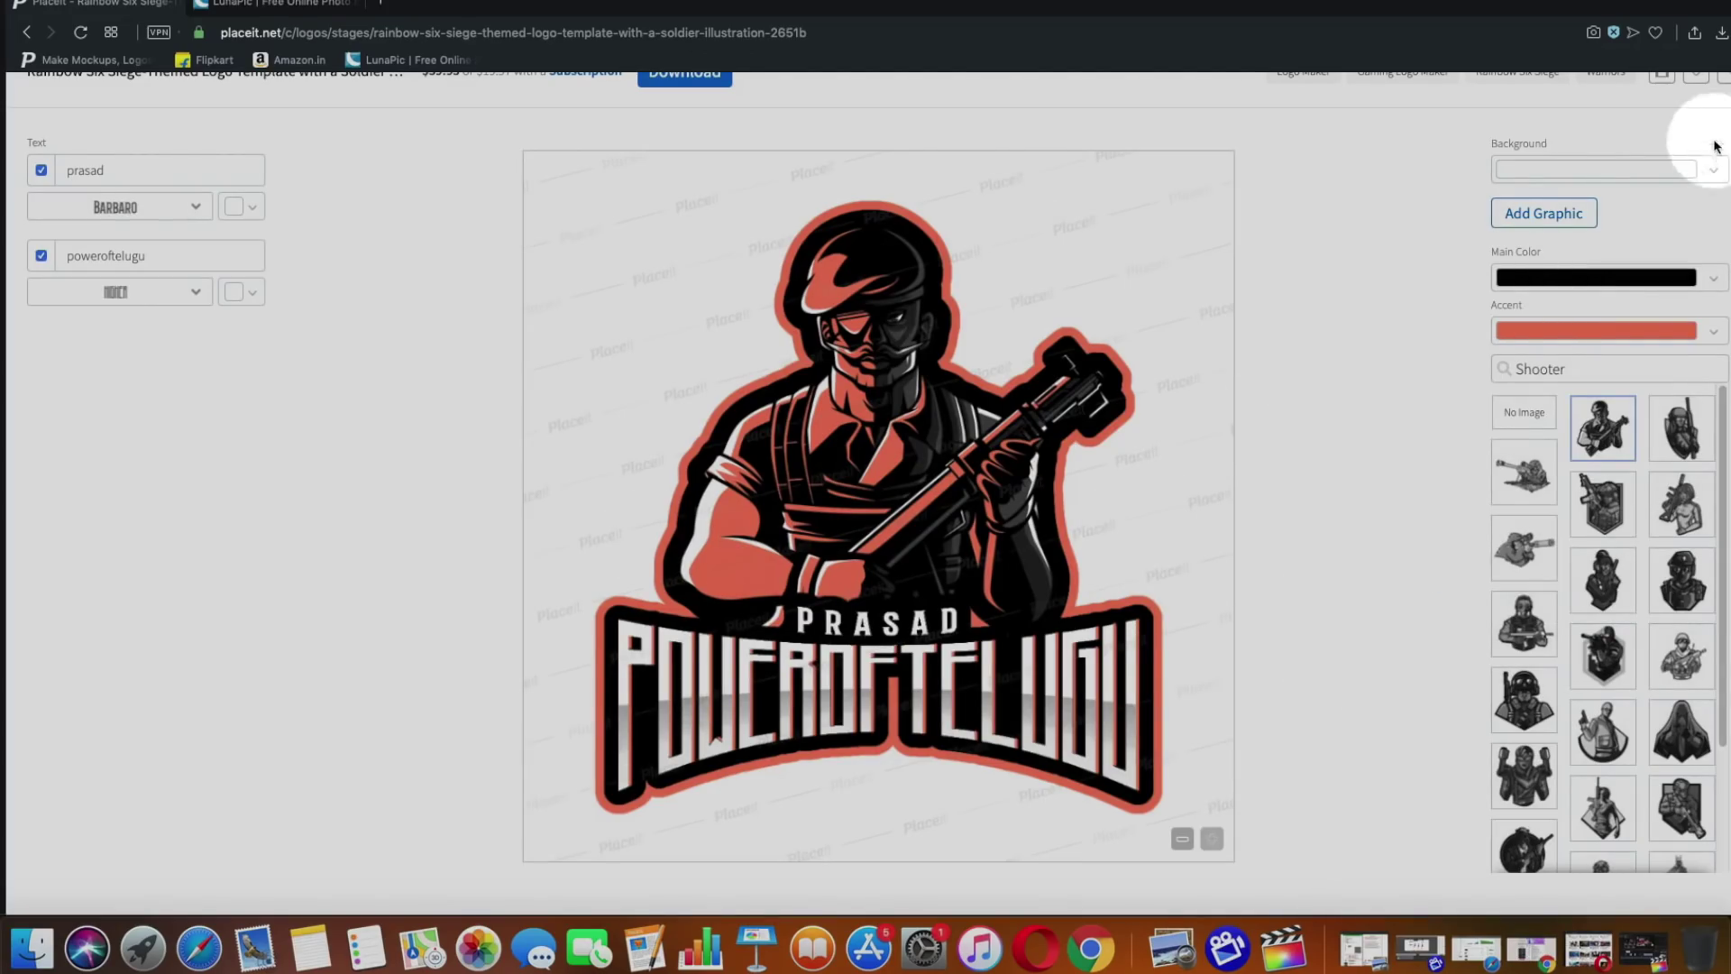
click(1711, 170)
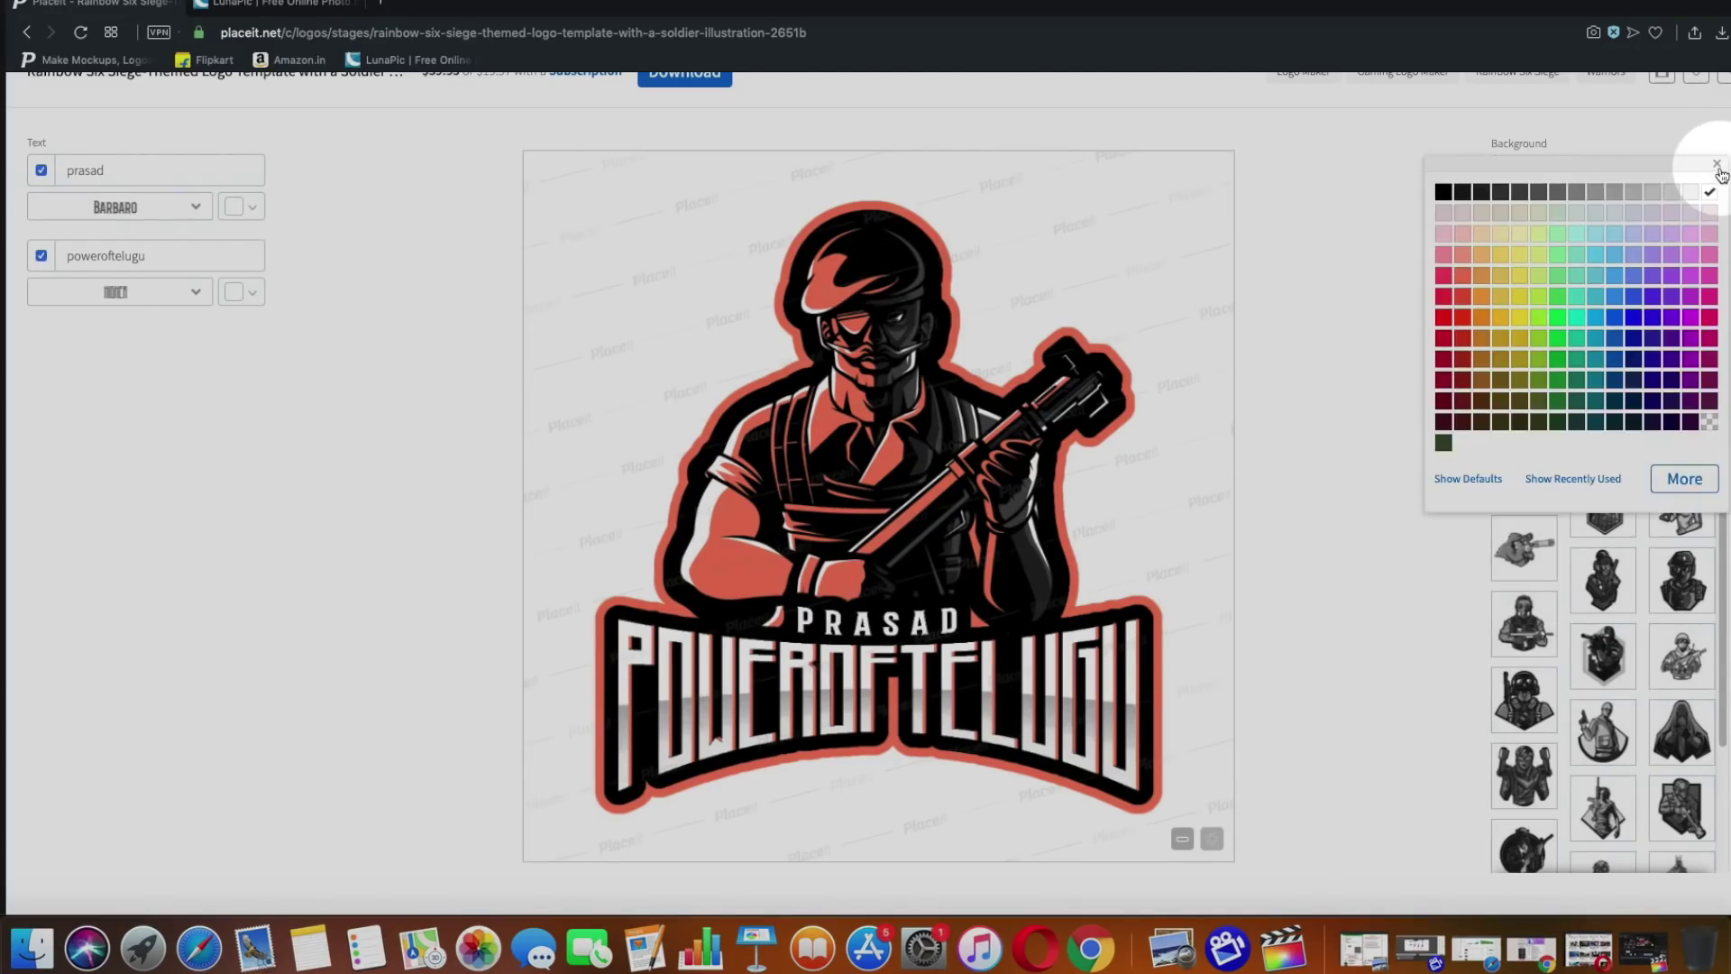
click(1576, 193)
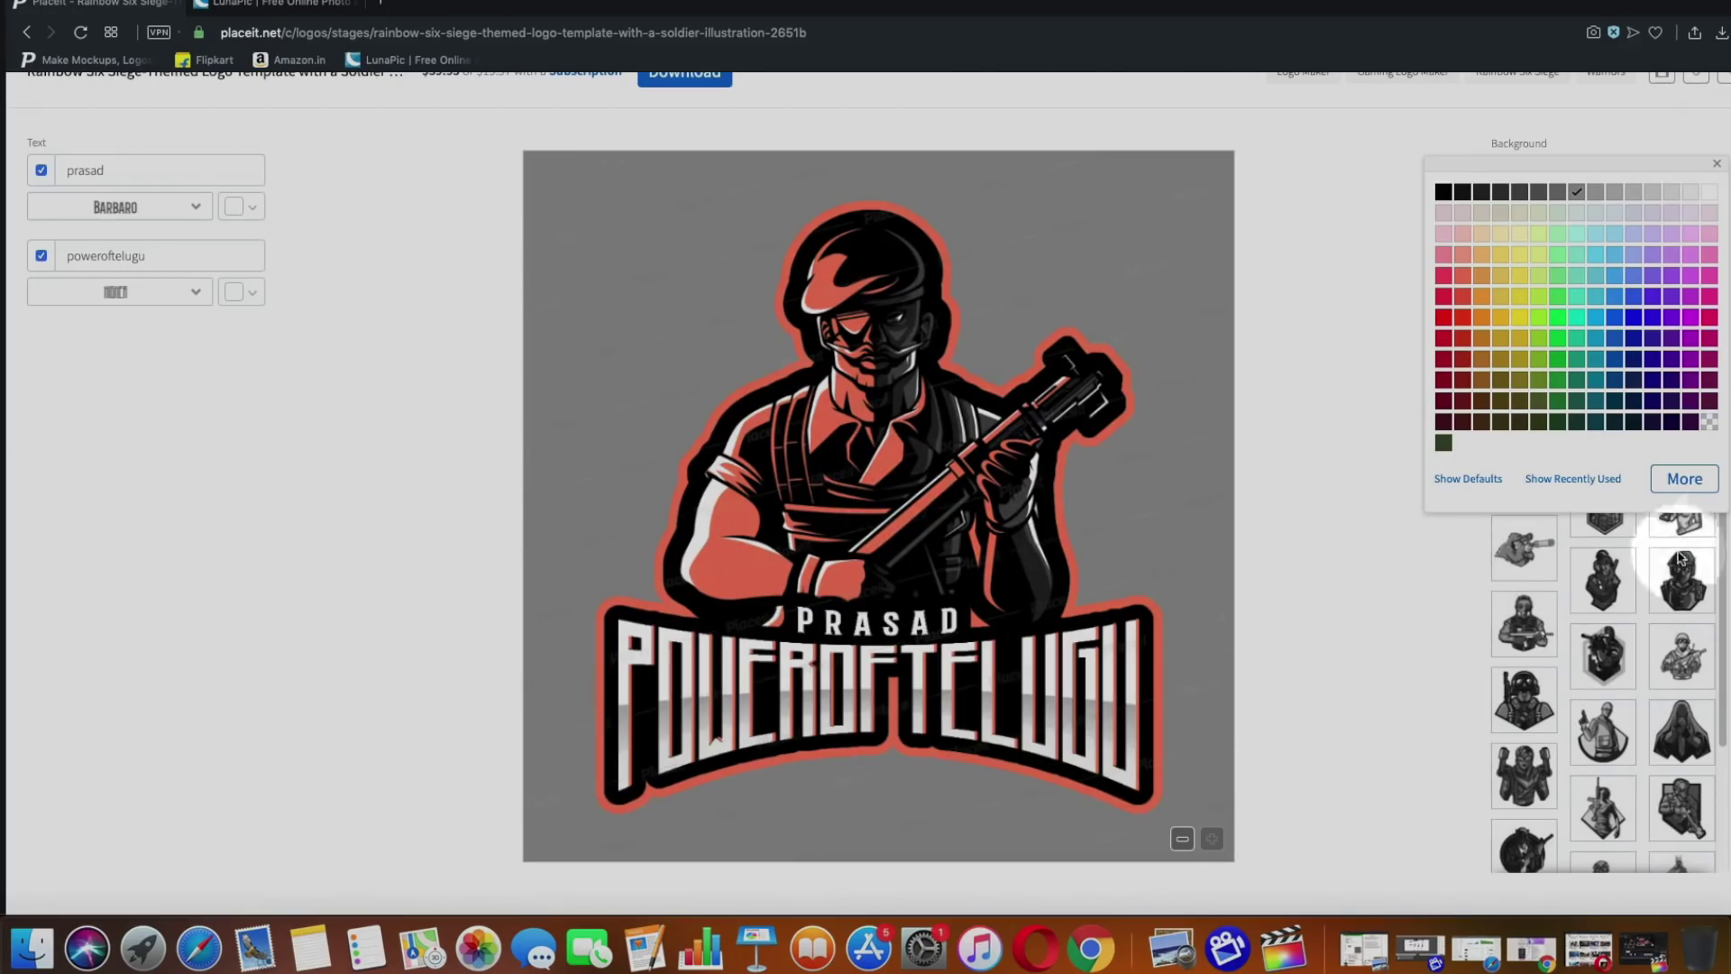
click(1718, 165)
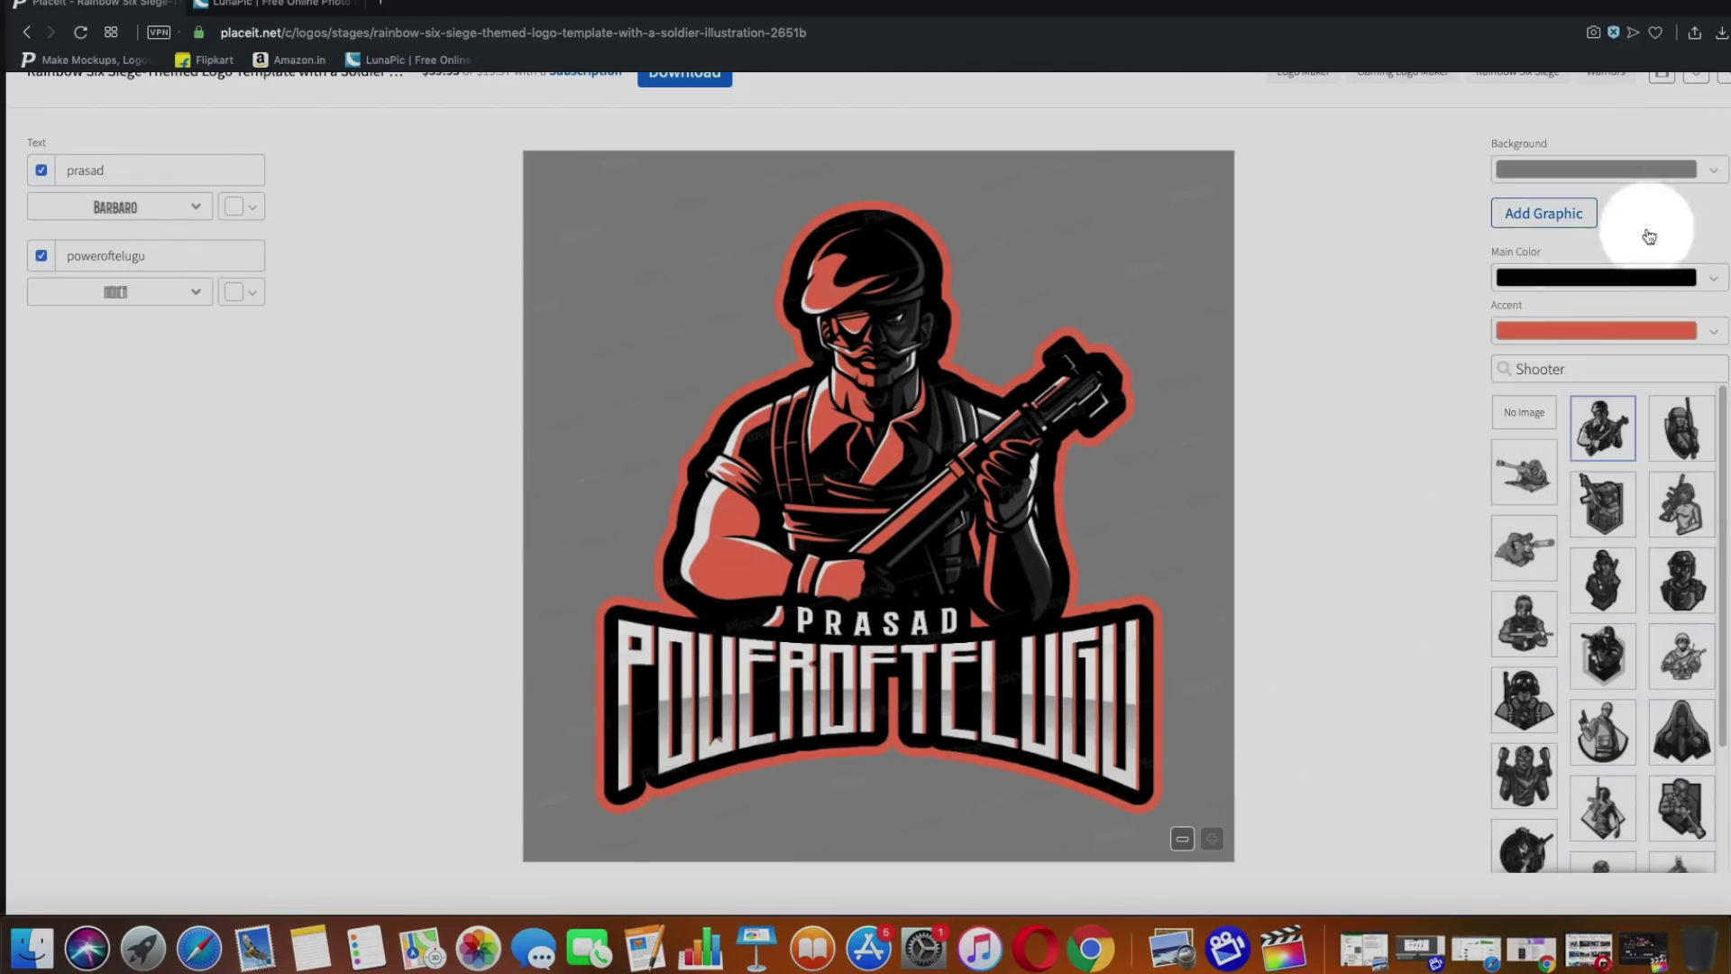
Step: Try two other Shooter graphics in the logo: the soldier on a rectangular badge and the helmeted rifleman on a rounded badge
scroll(1574, 640, down, 3)
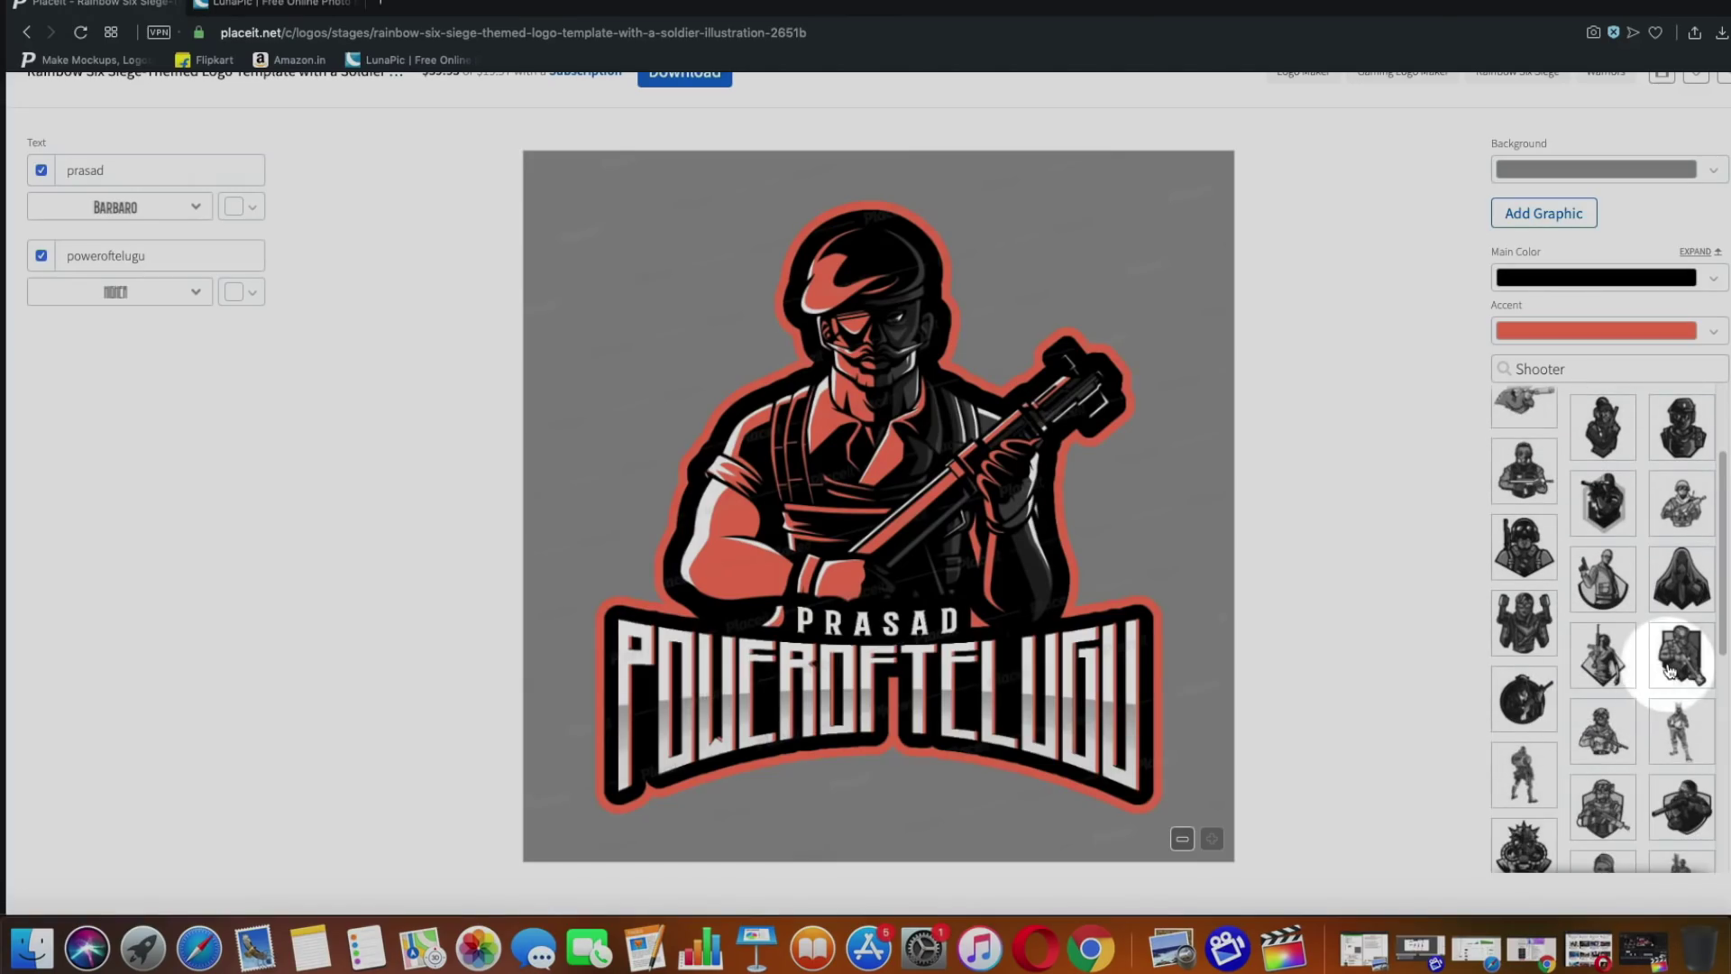
click(1705, 696)
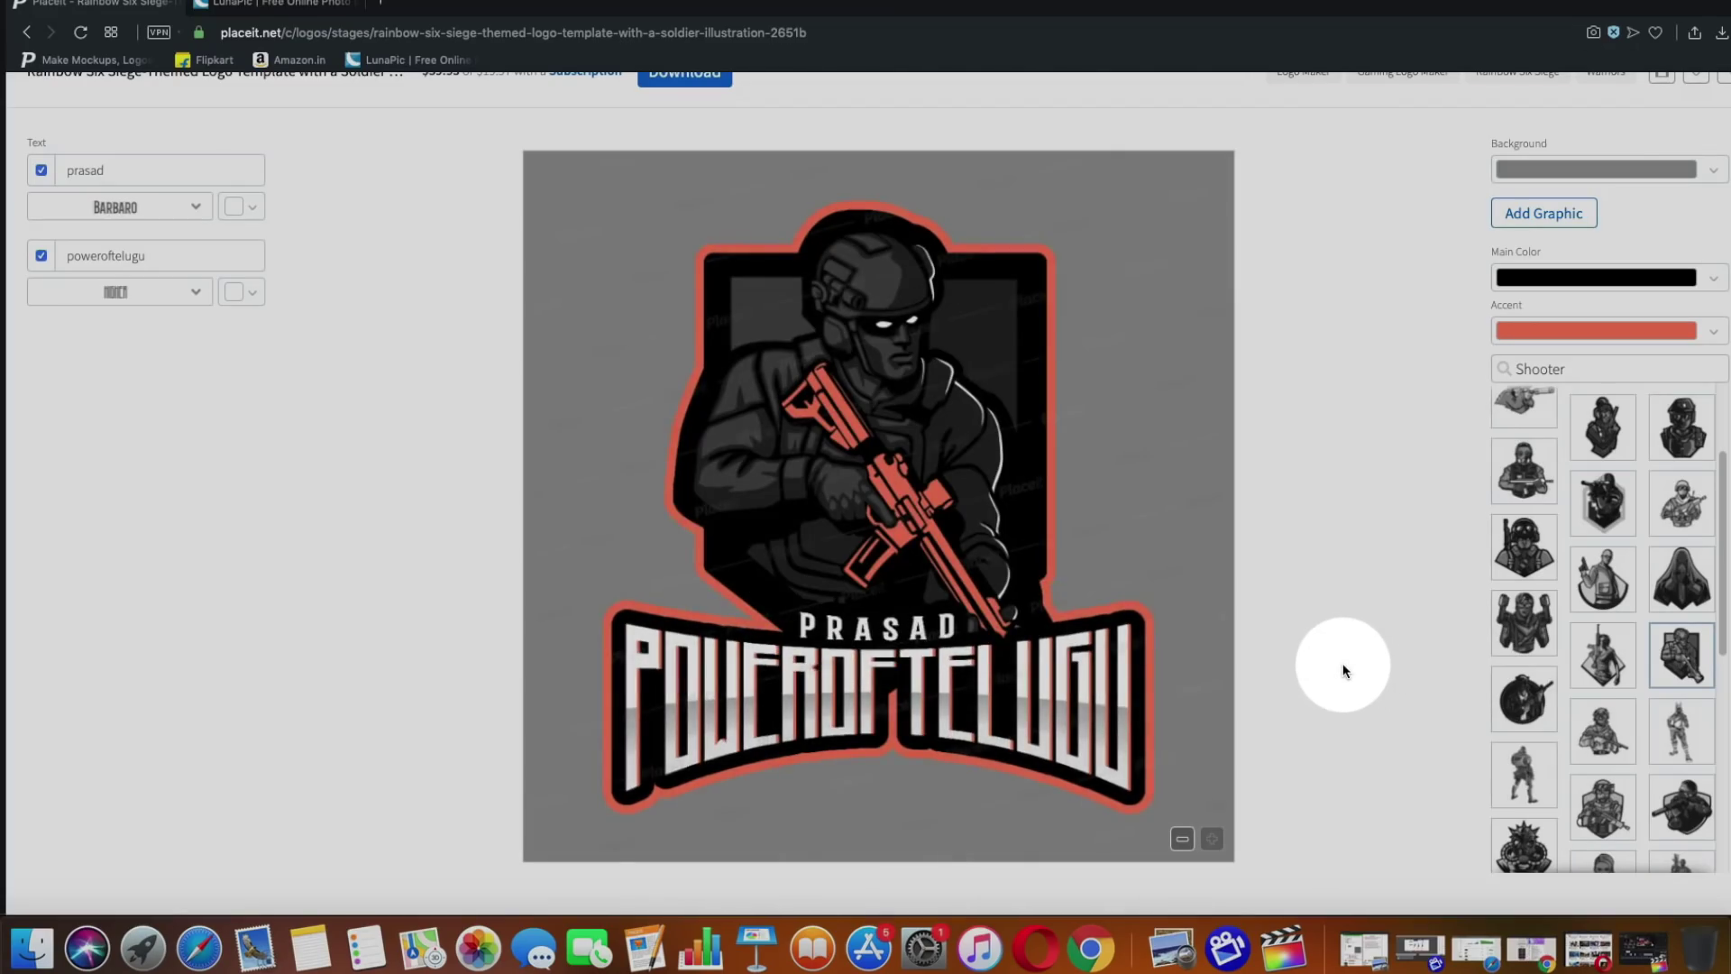
scroll(1623, 705, down, 1)
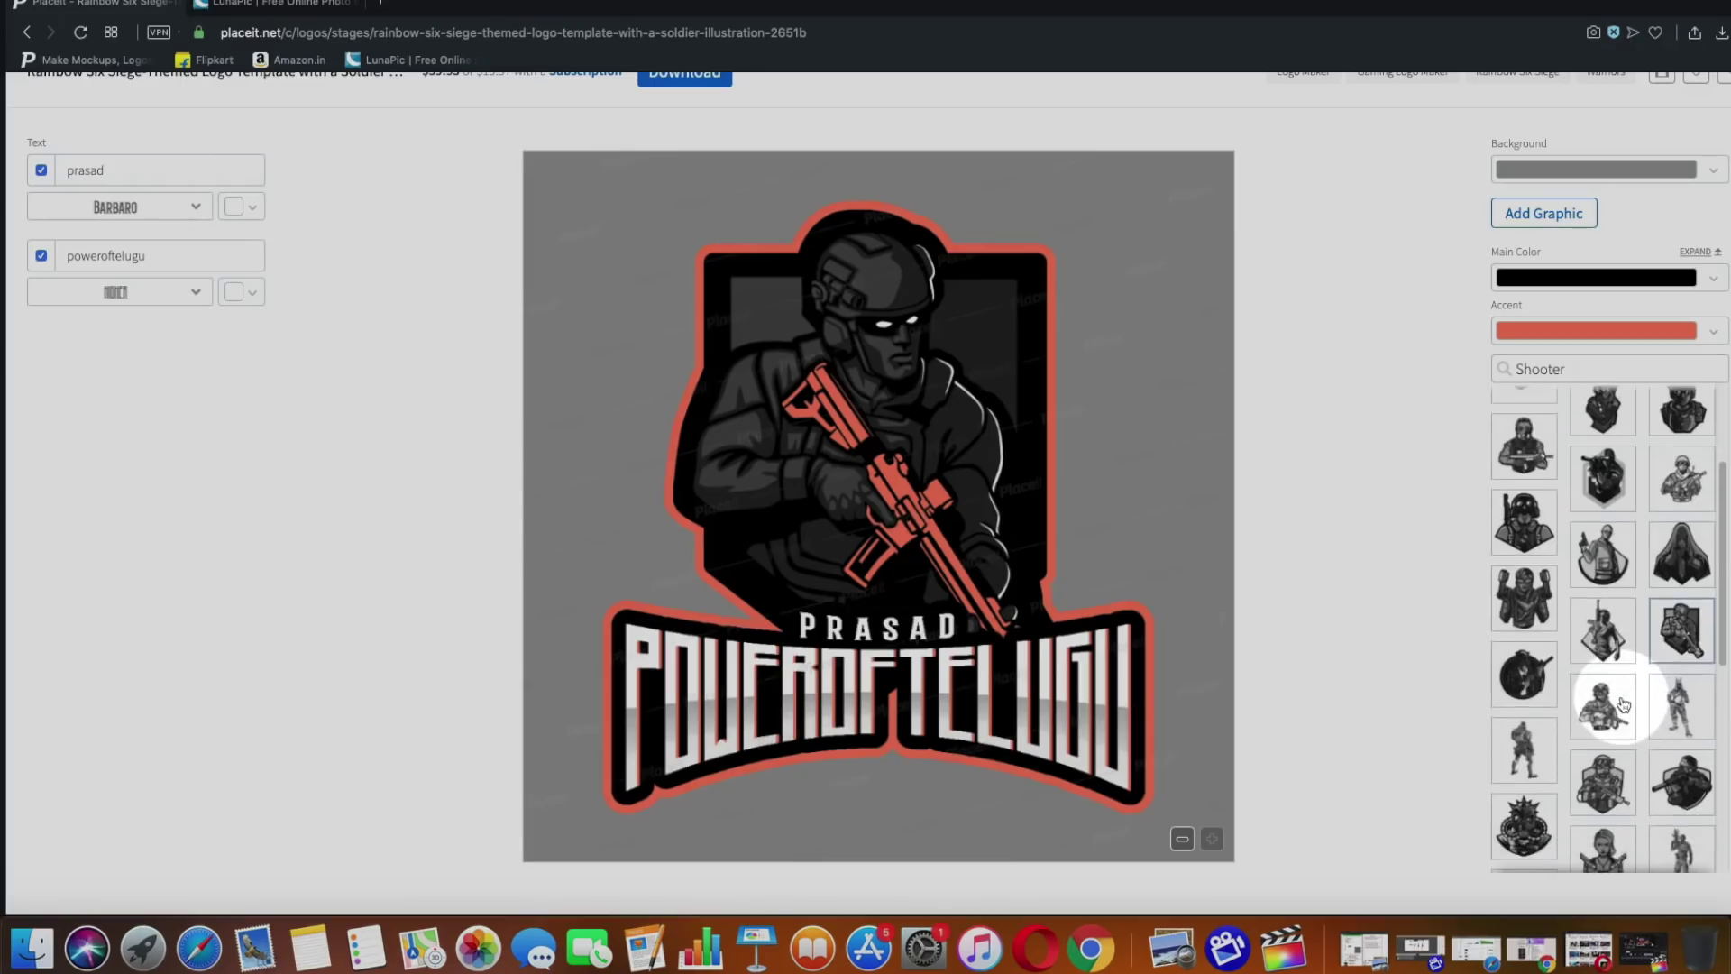
scroll(1623, 705, down, 3)
scroll(1578, 706, down, 1)
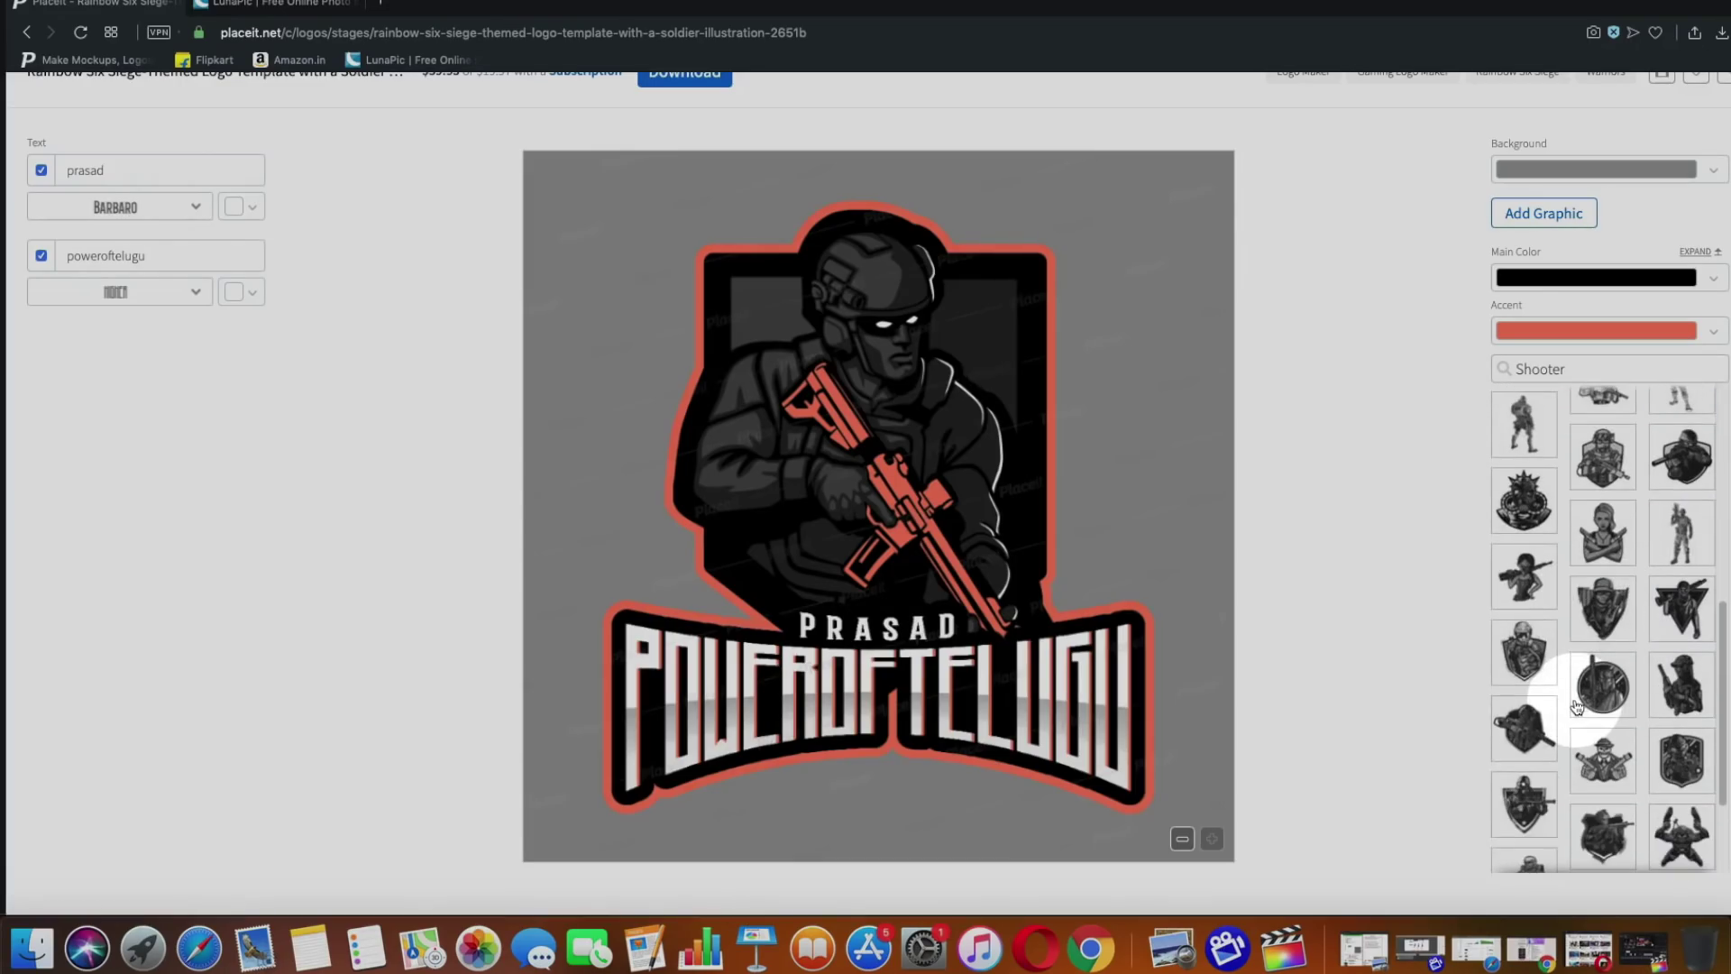
click(1686, 613)
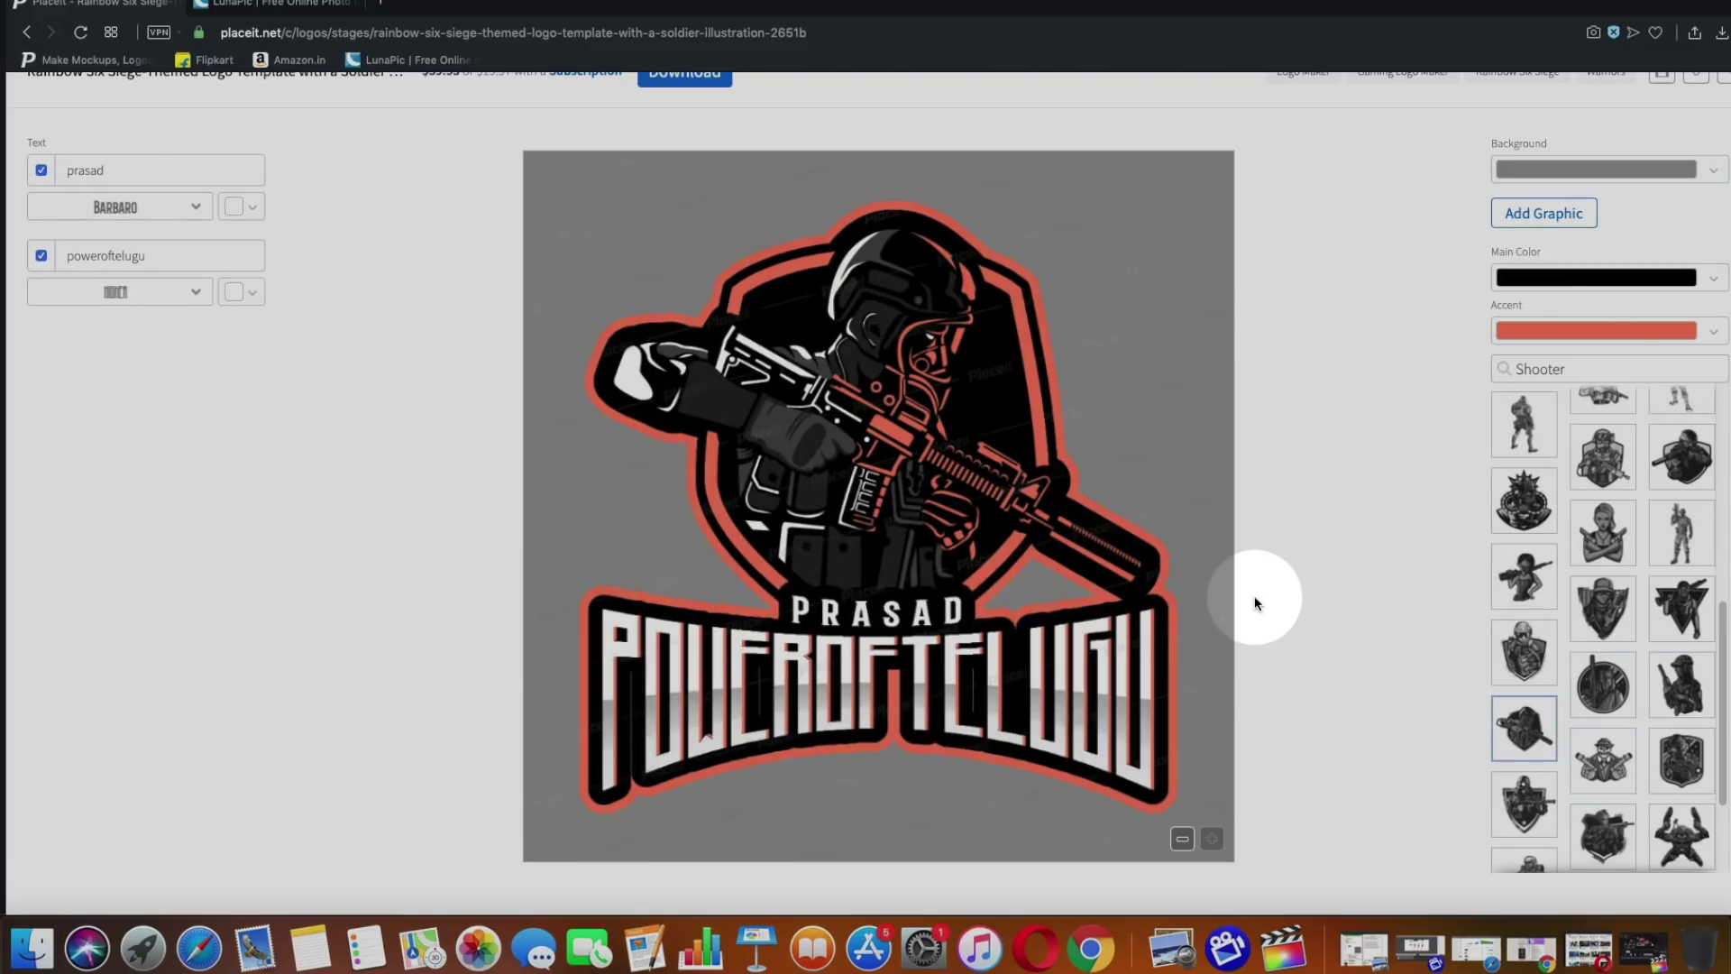
Step: Search the graphics for "soldier" and use the helmeted figure with a tie and a rifle on the back
double_click(1573, 367)
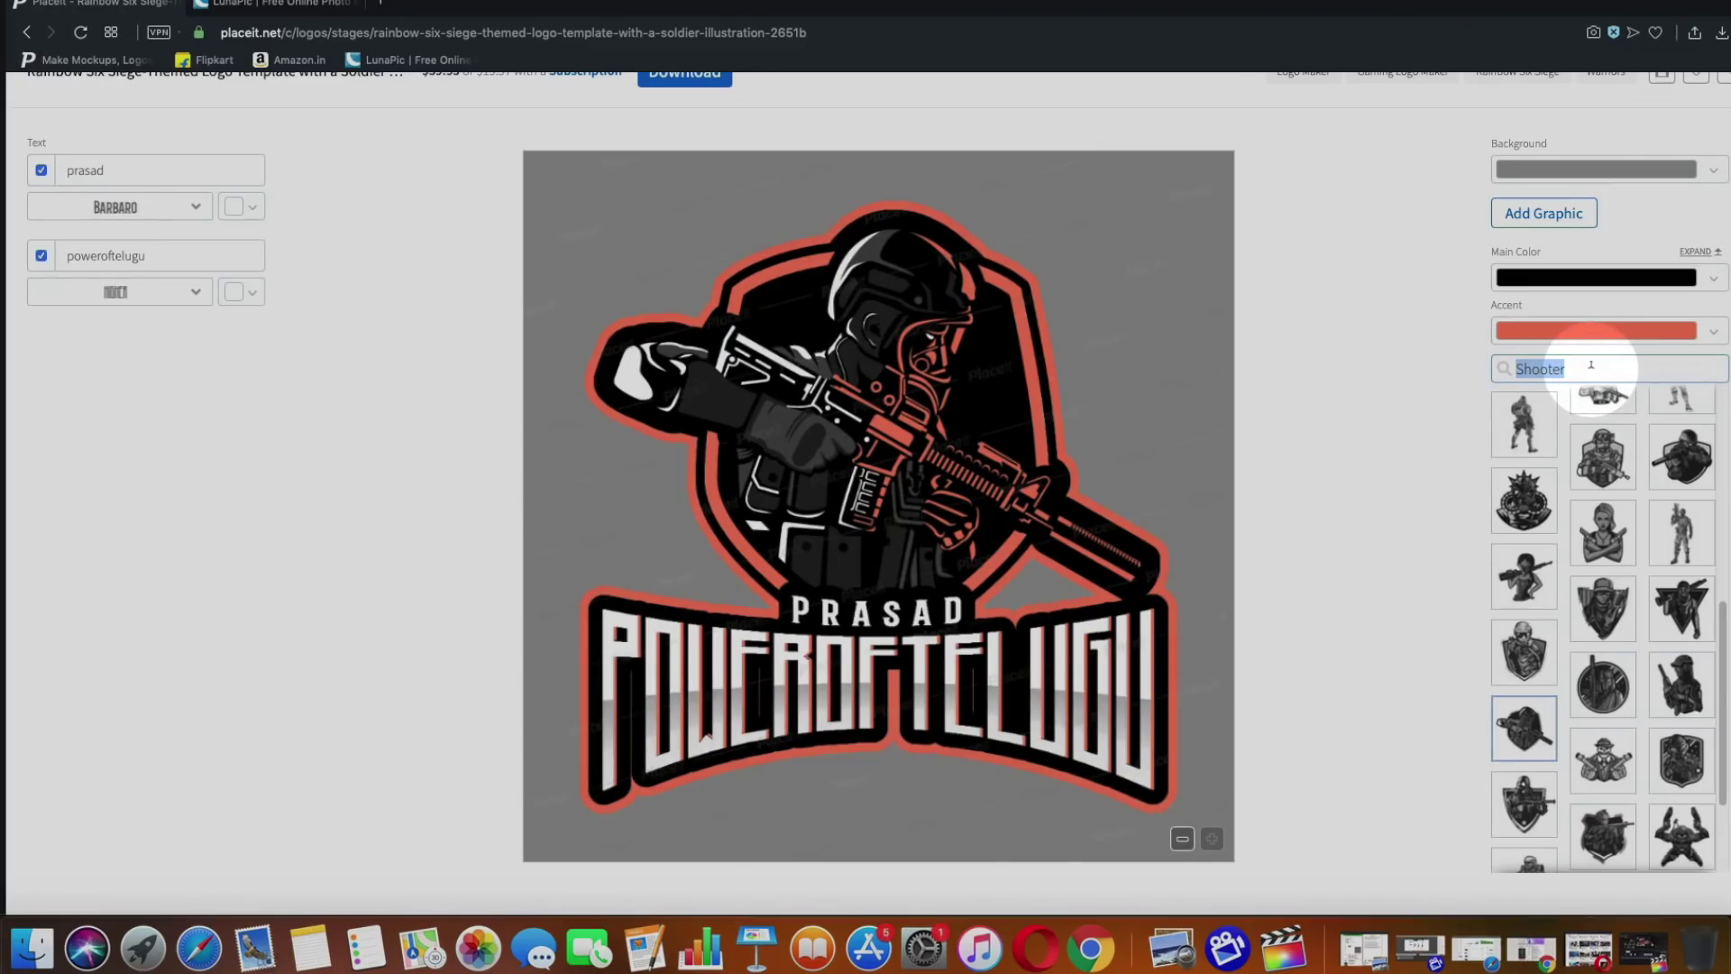
text(sold)
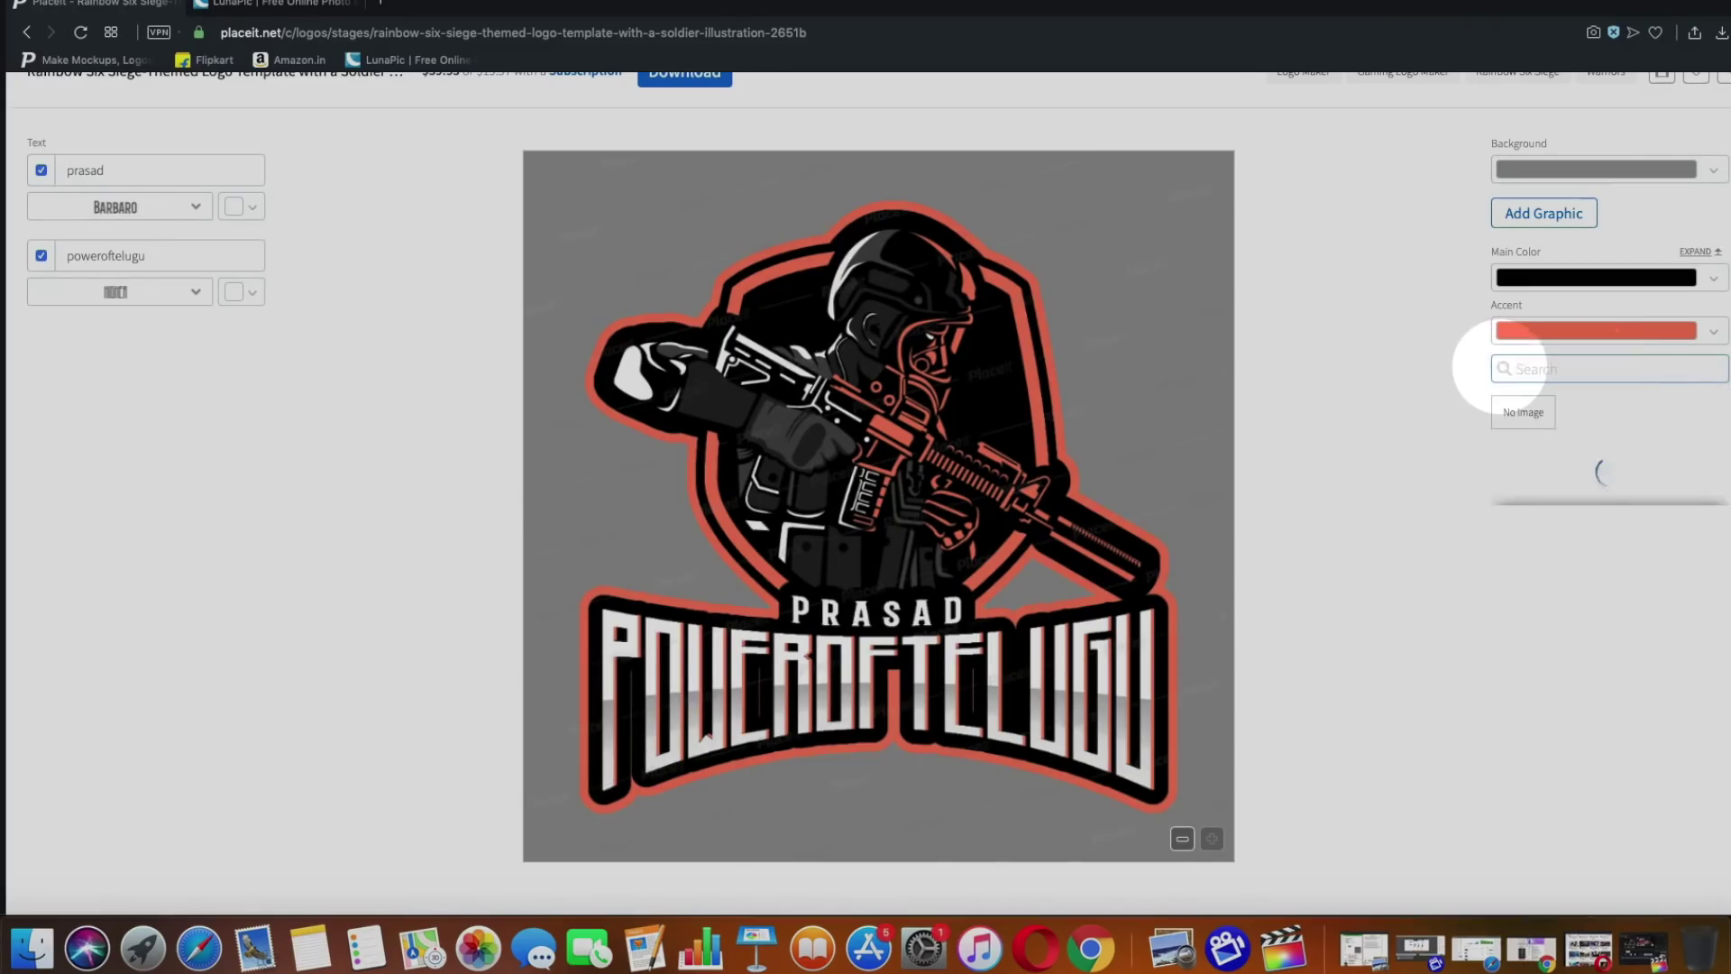
text(ier)
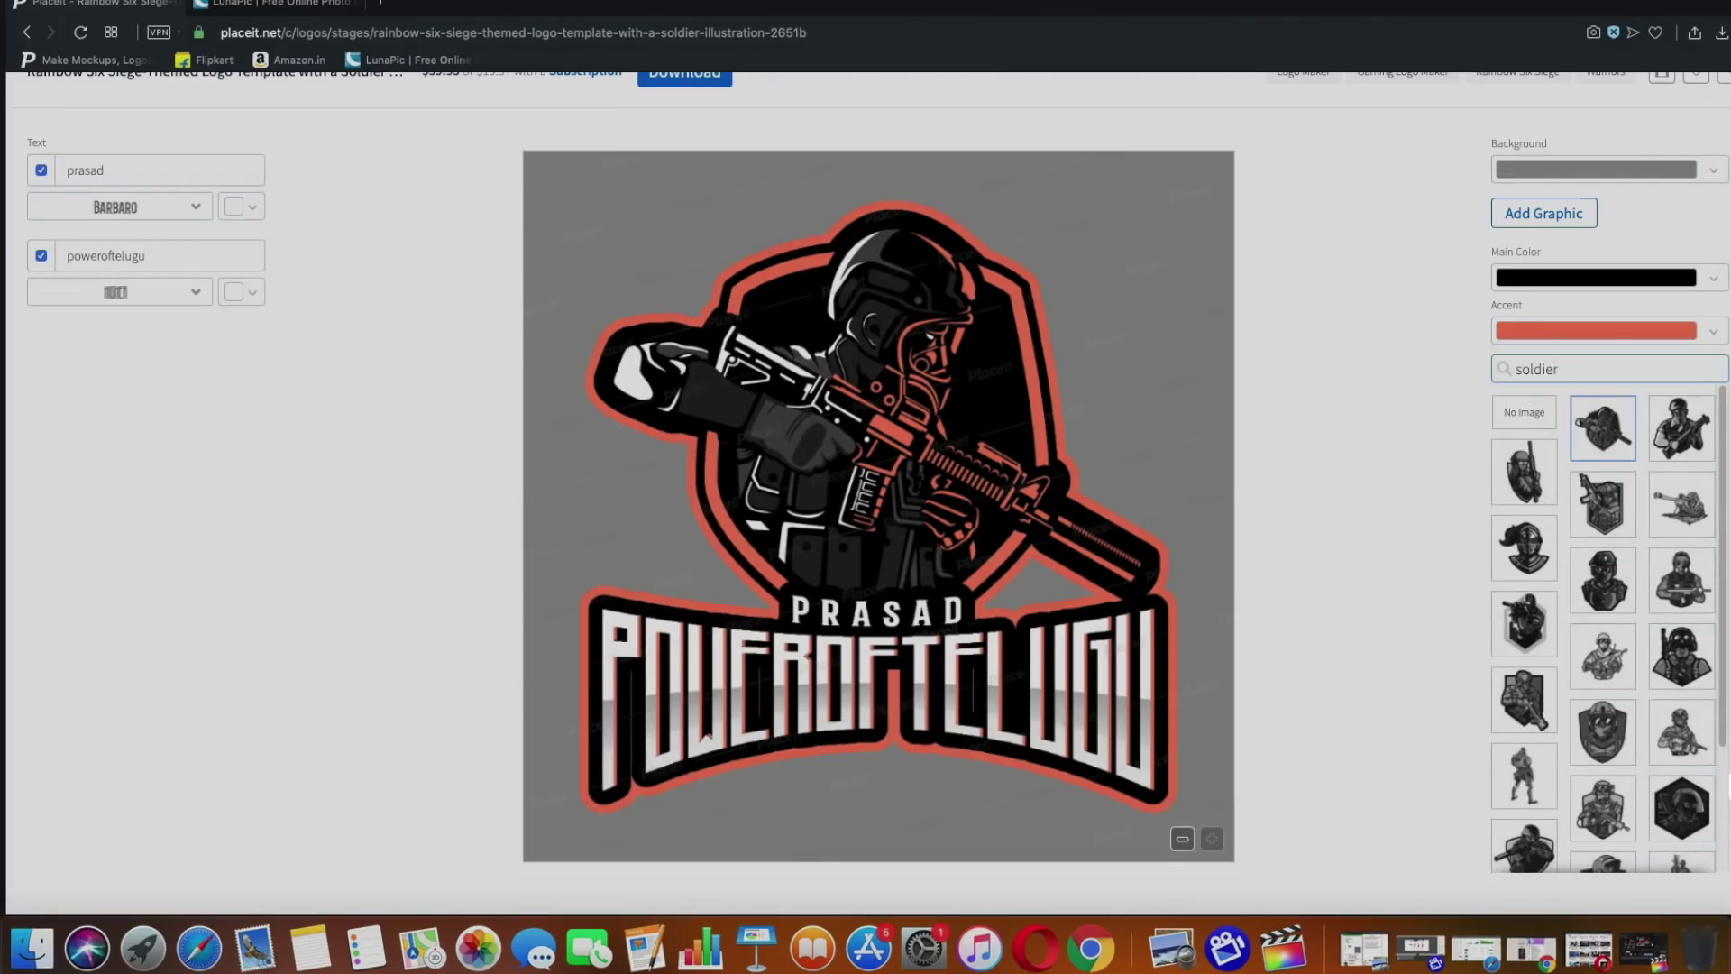
scroll(1579, 641, down, 1)
scroll(1579, 641, down, 5)
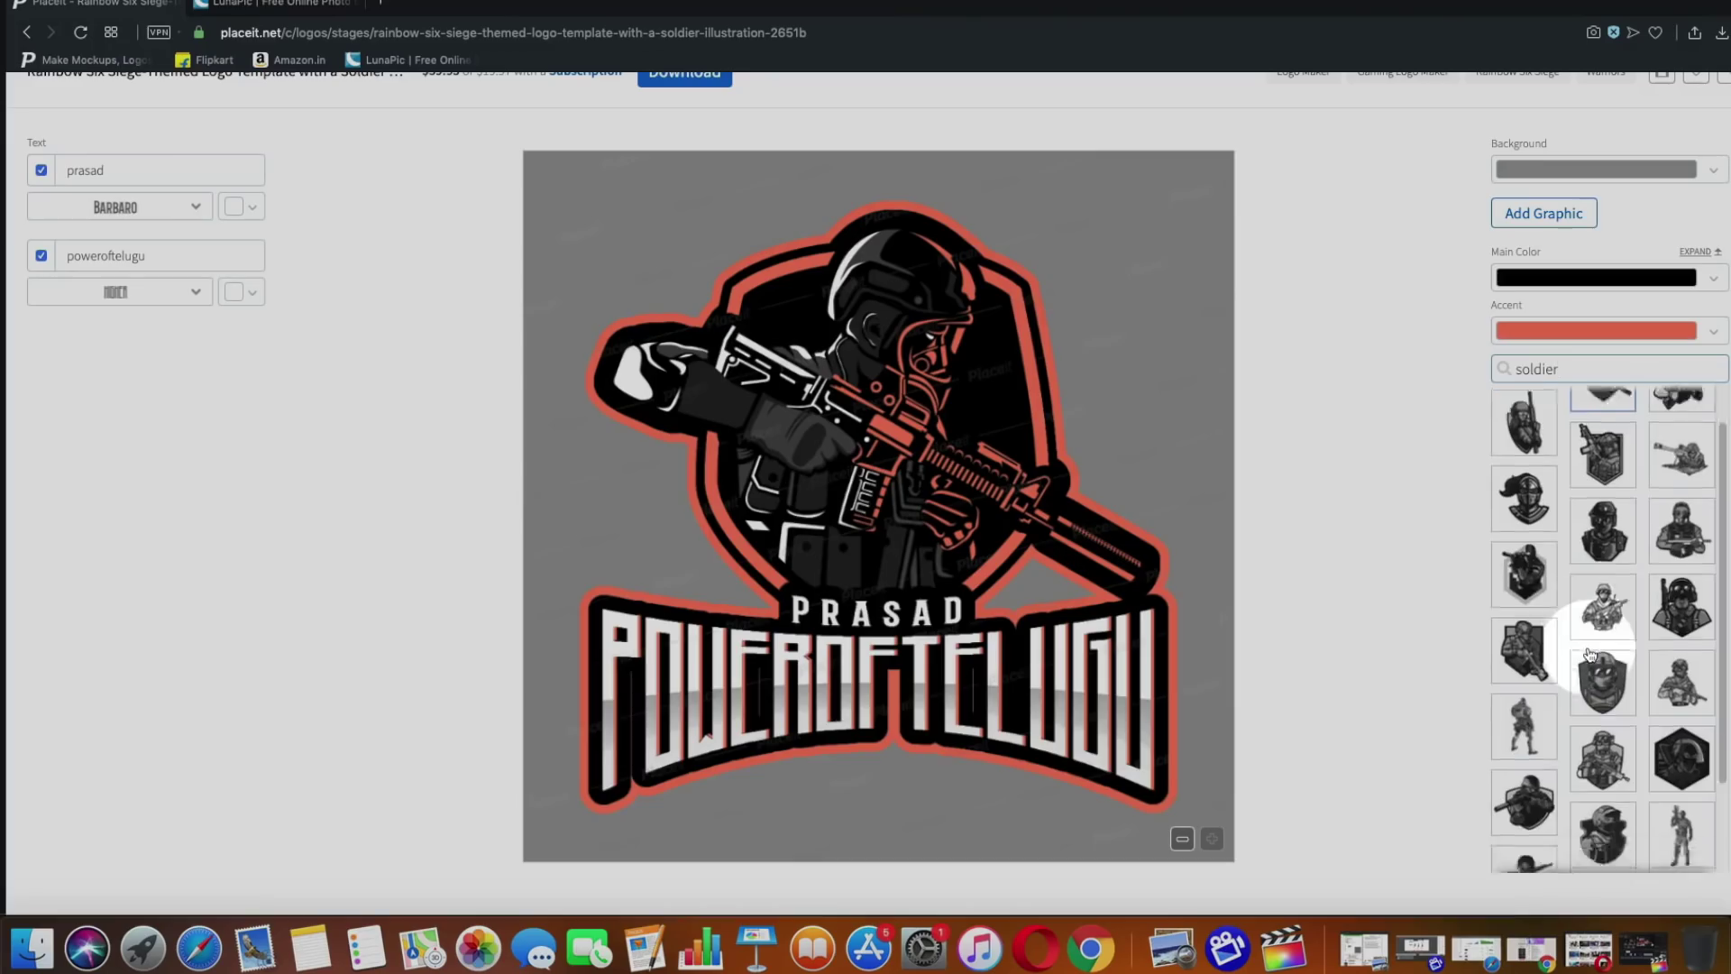
click(1694, 689)
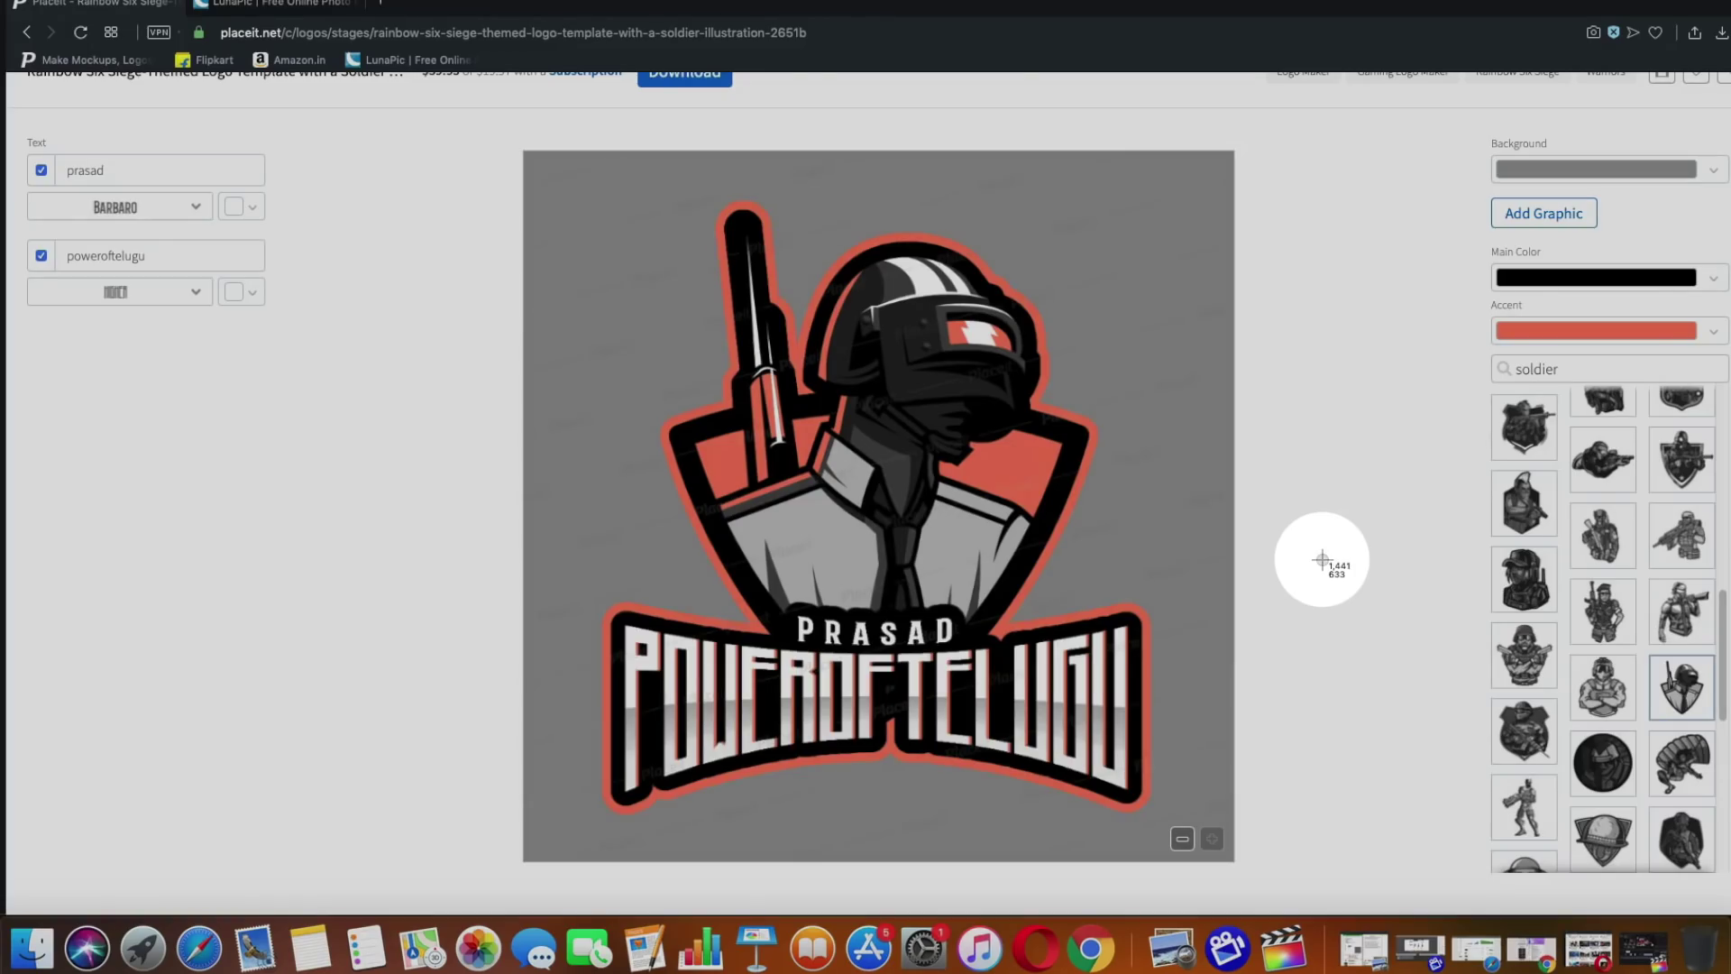
Step: Capture the logo canvas as a screenshot, then switch to LunaPic and upload that screenshot from the Desktop
drag(526, 168, 1231, 824)
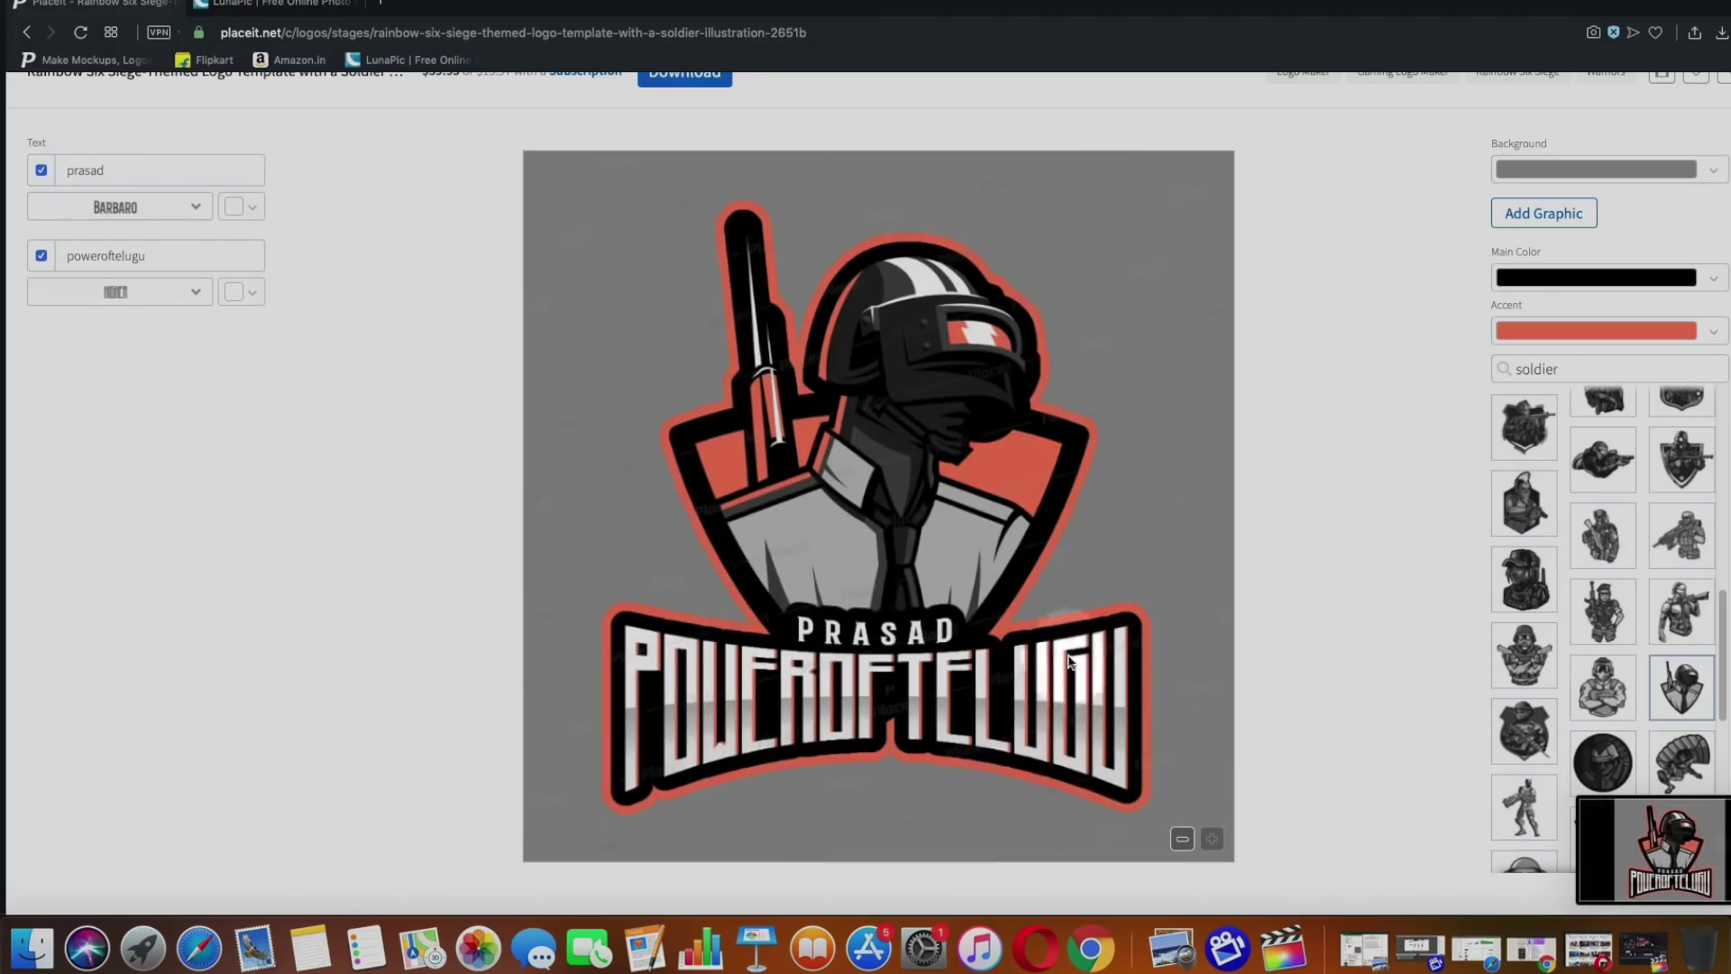
click(274, 9)
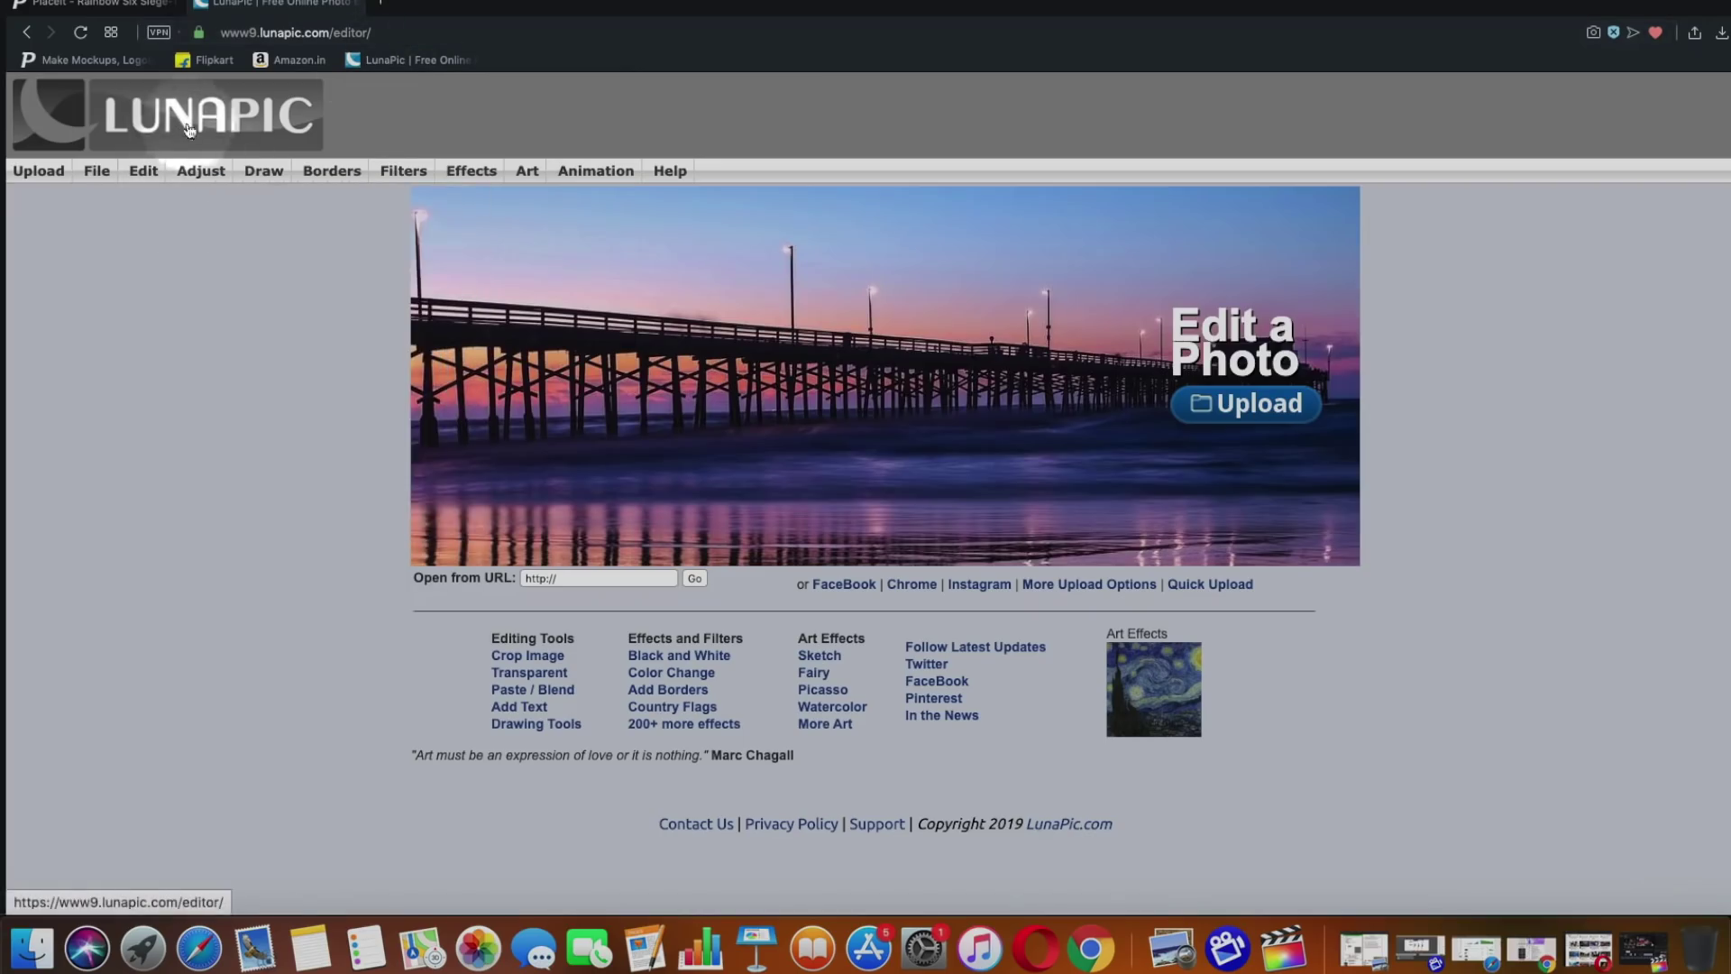
mouse_move(200, 171)
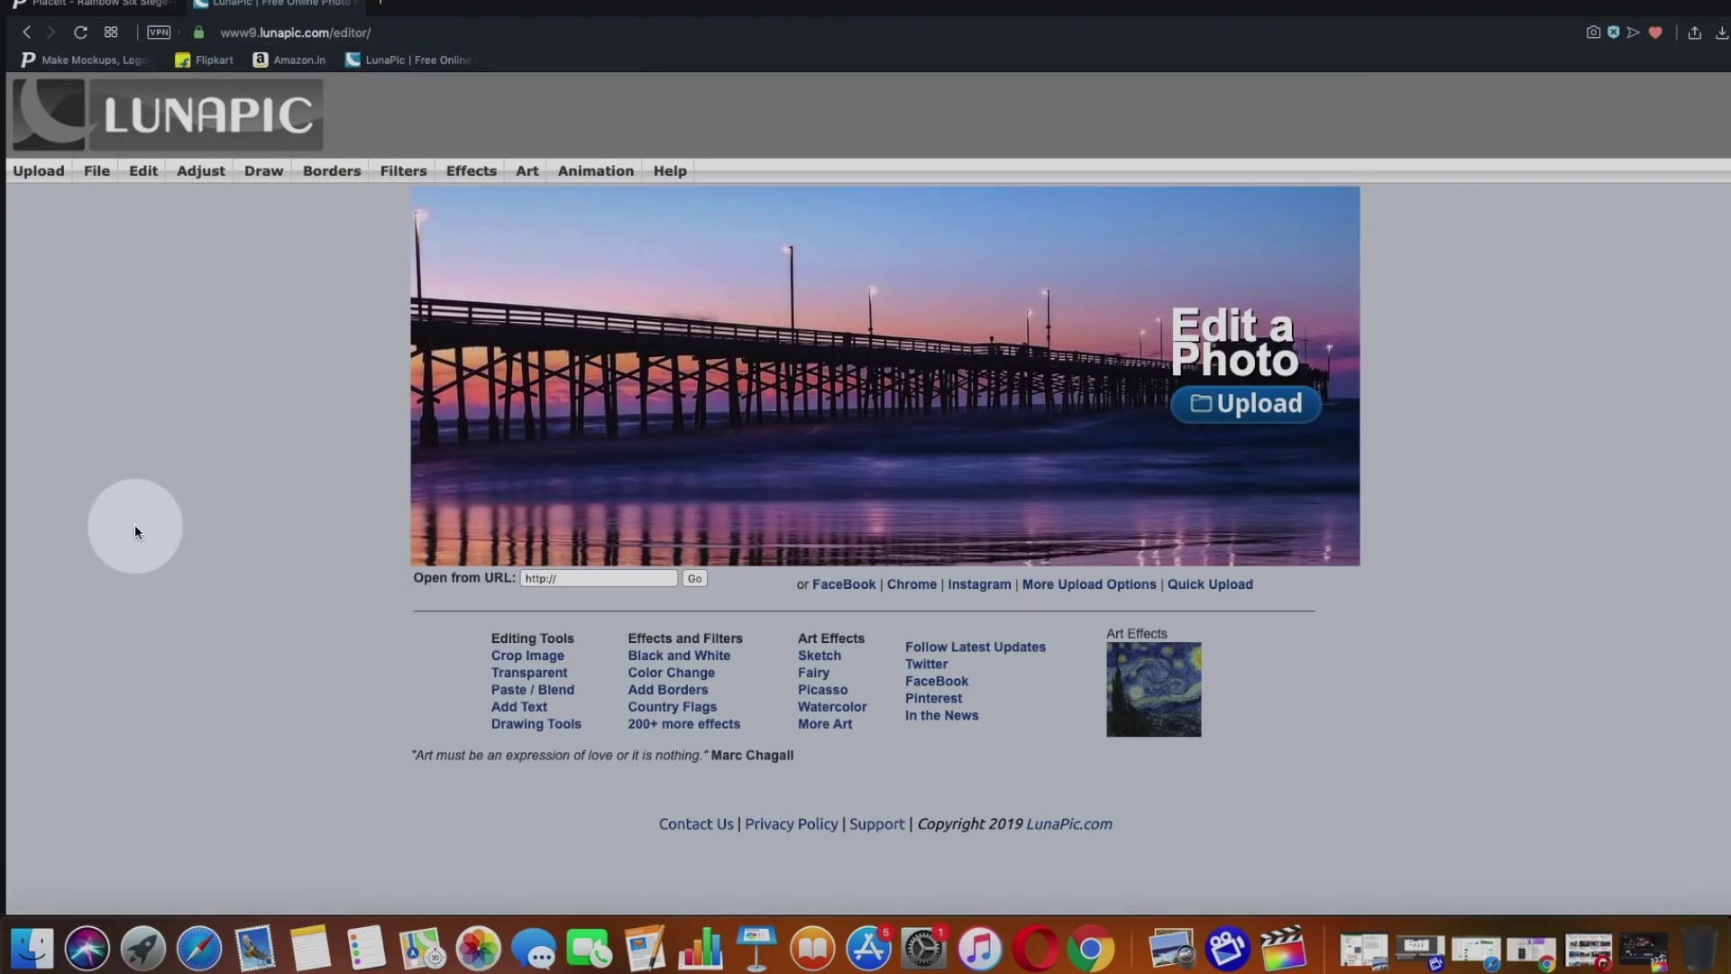
click(1259, 411)
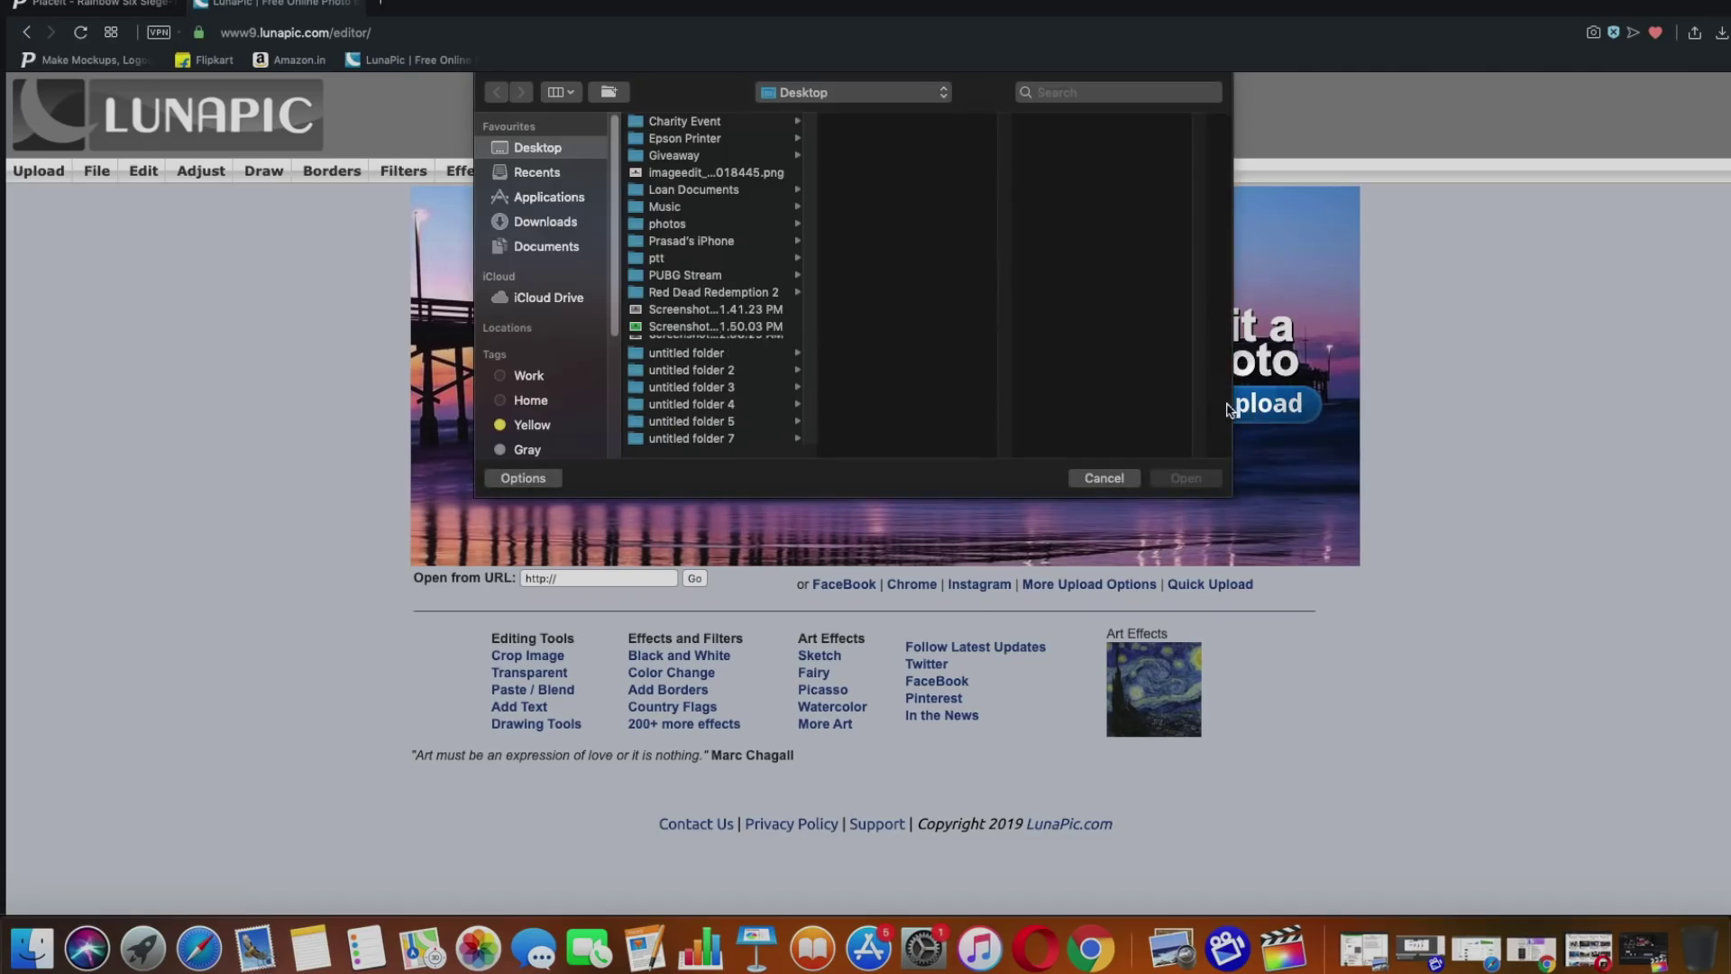
click(726, 345)
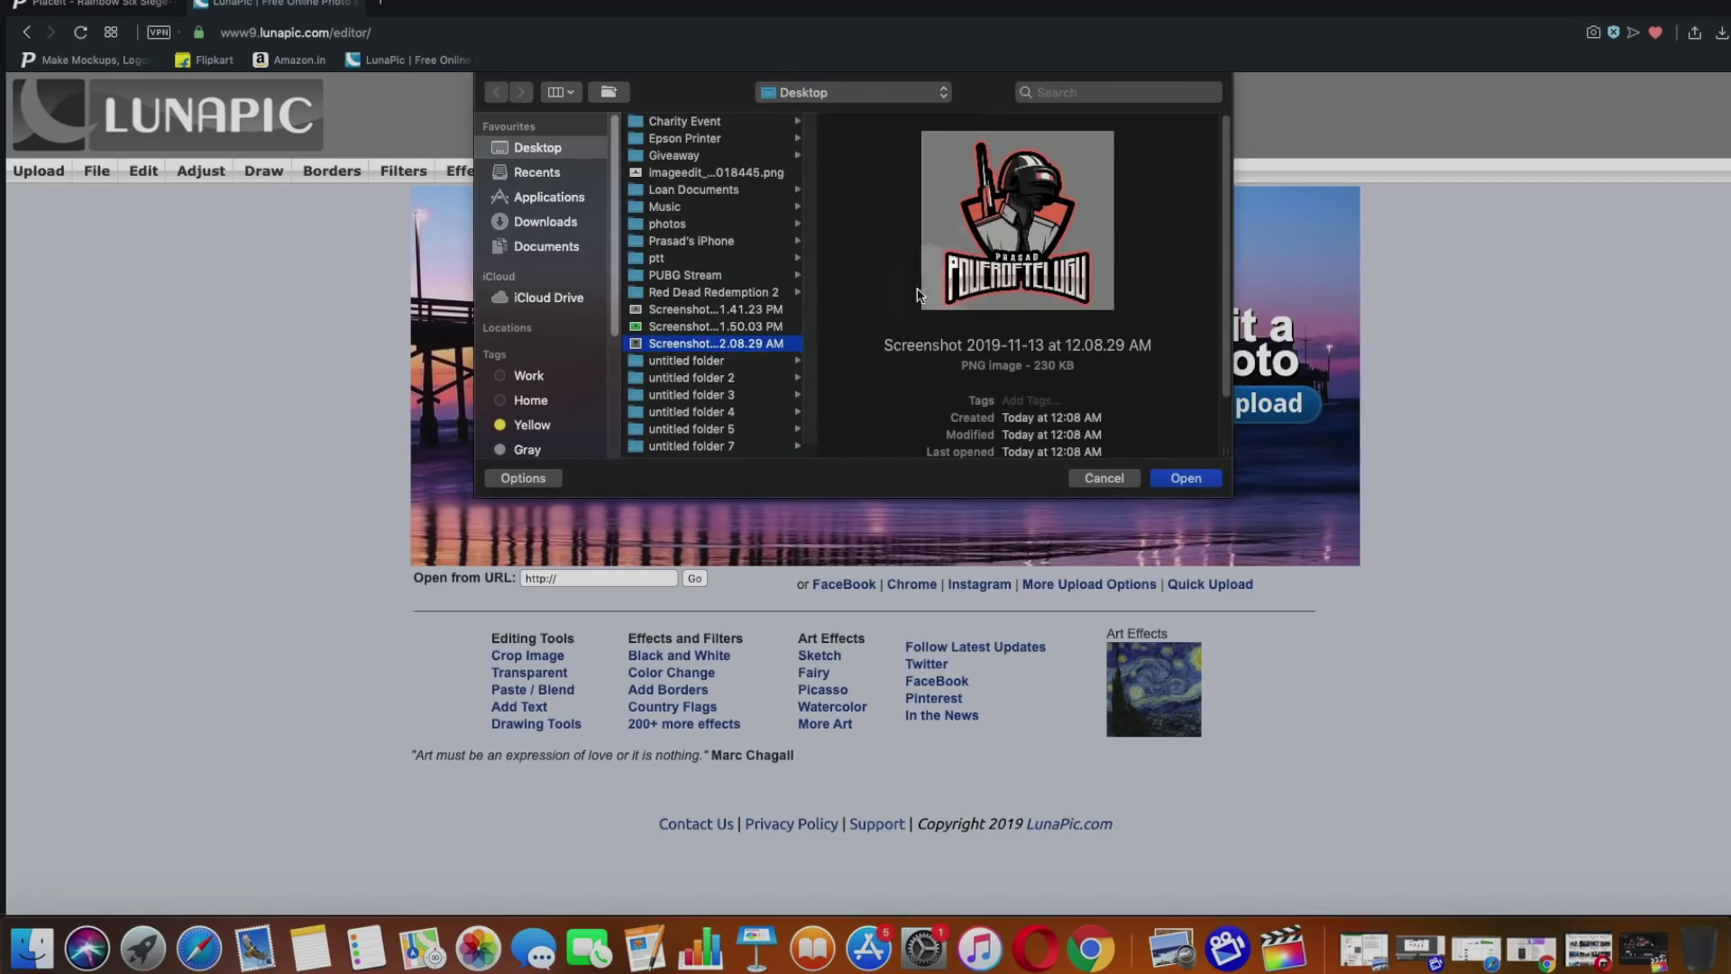
click(1187, 478)
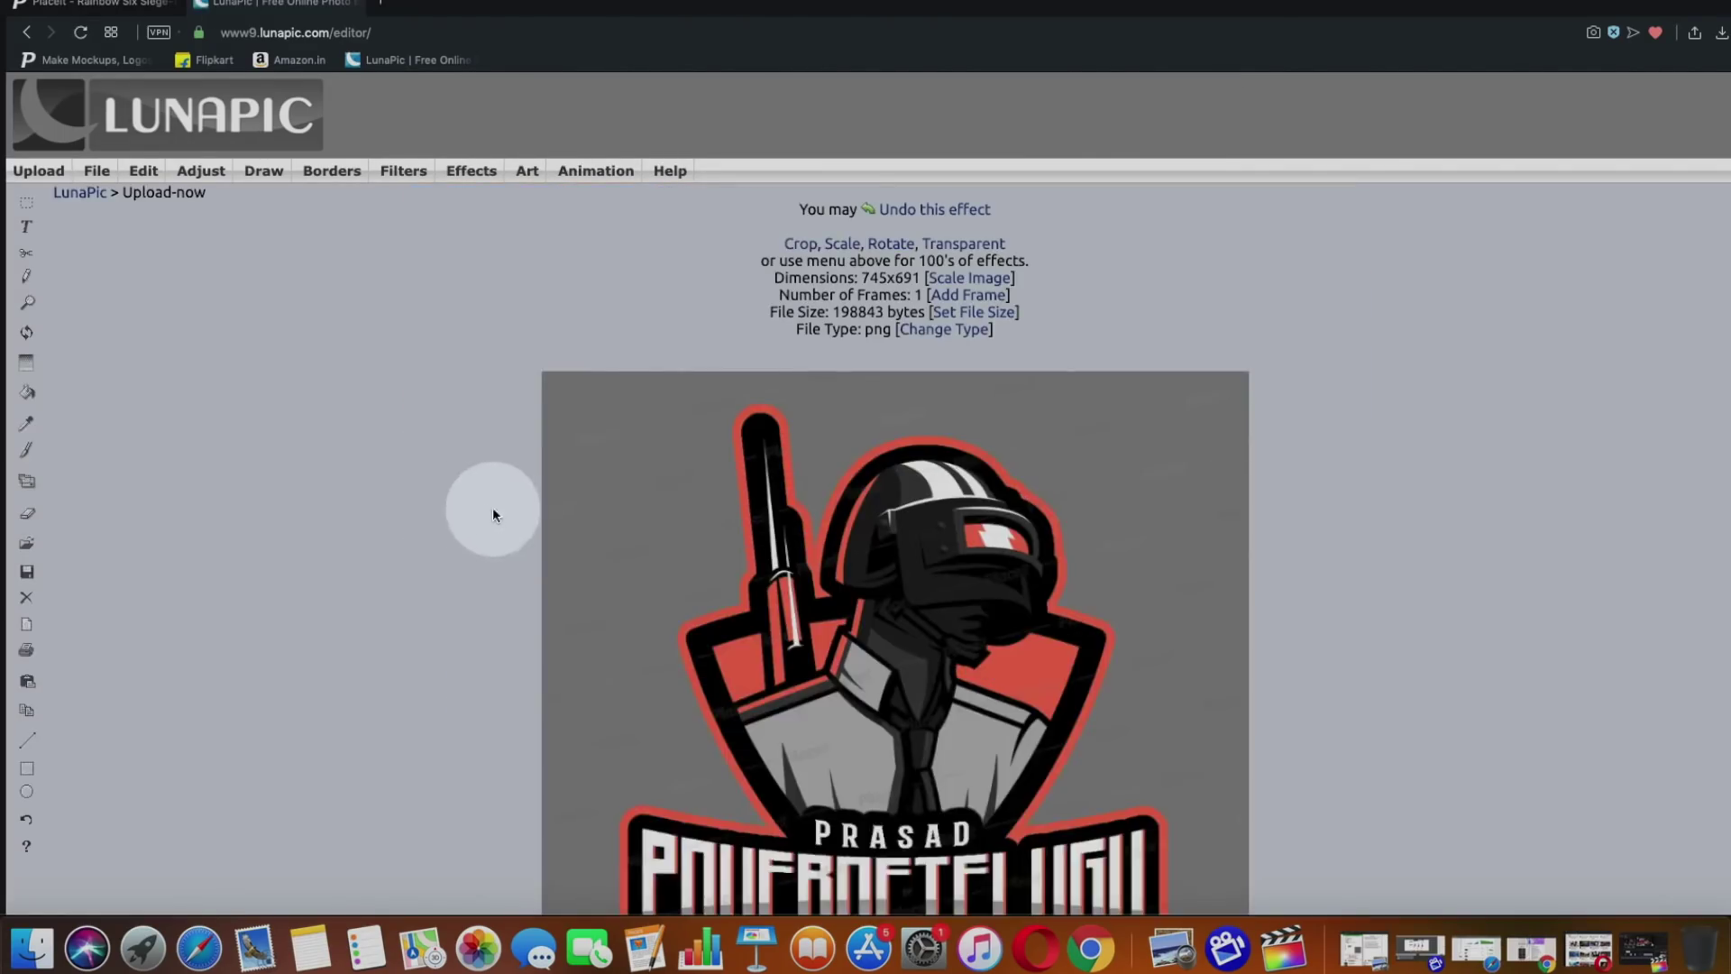
Step: Make the gray background around the logo transparent with the Transparent Background tool
scroll(495, 510, down, 5)
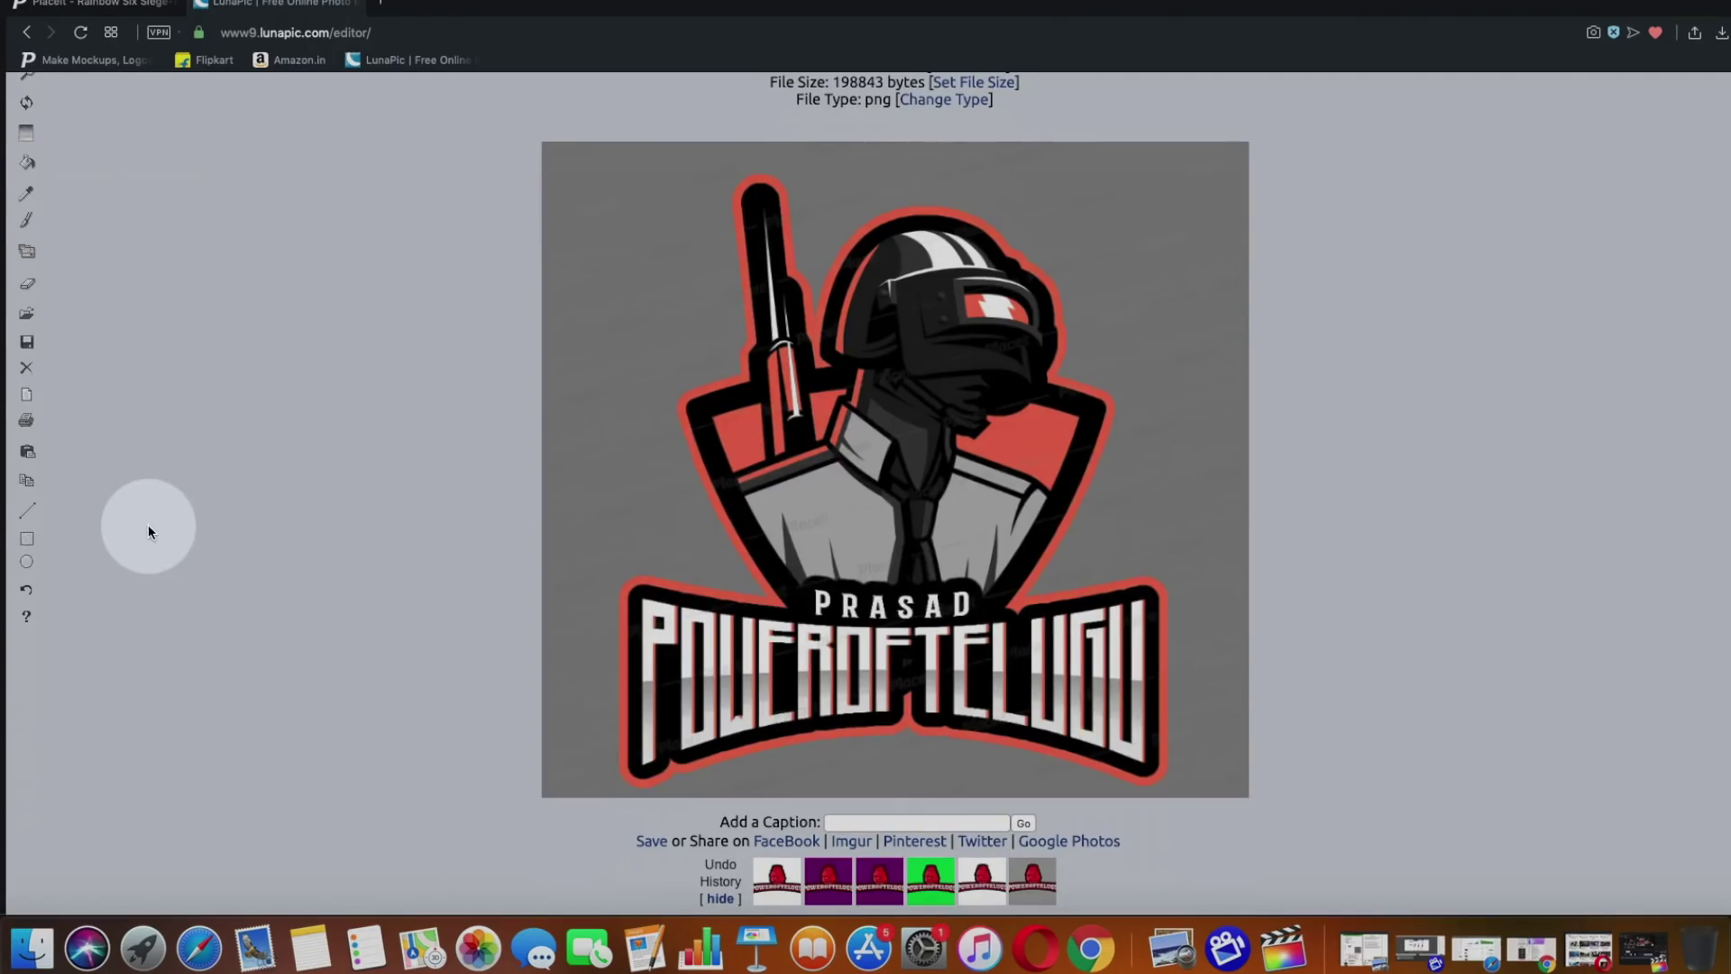
scroll(148, 530, up, 5)
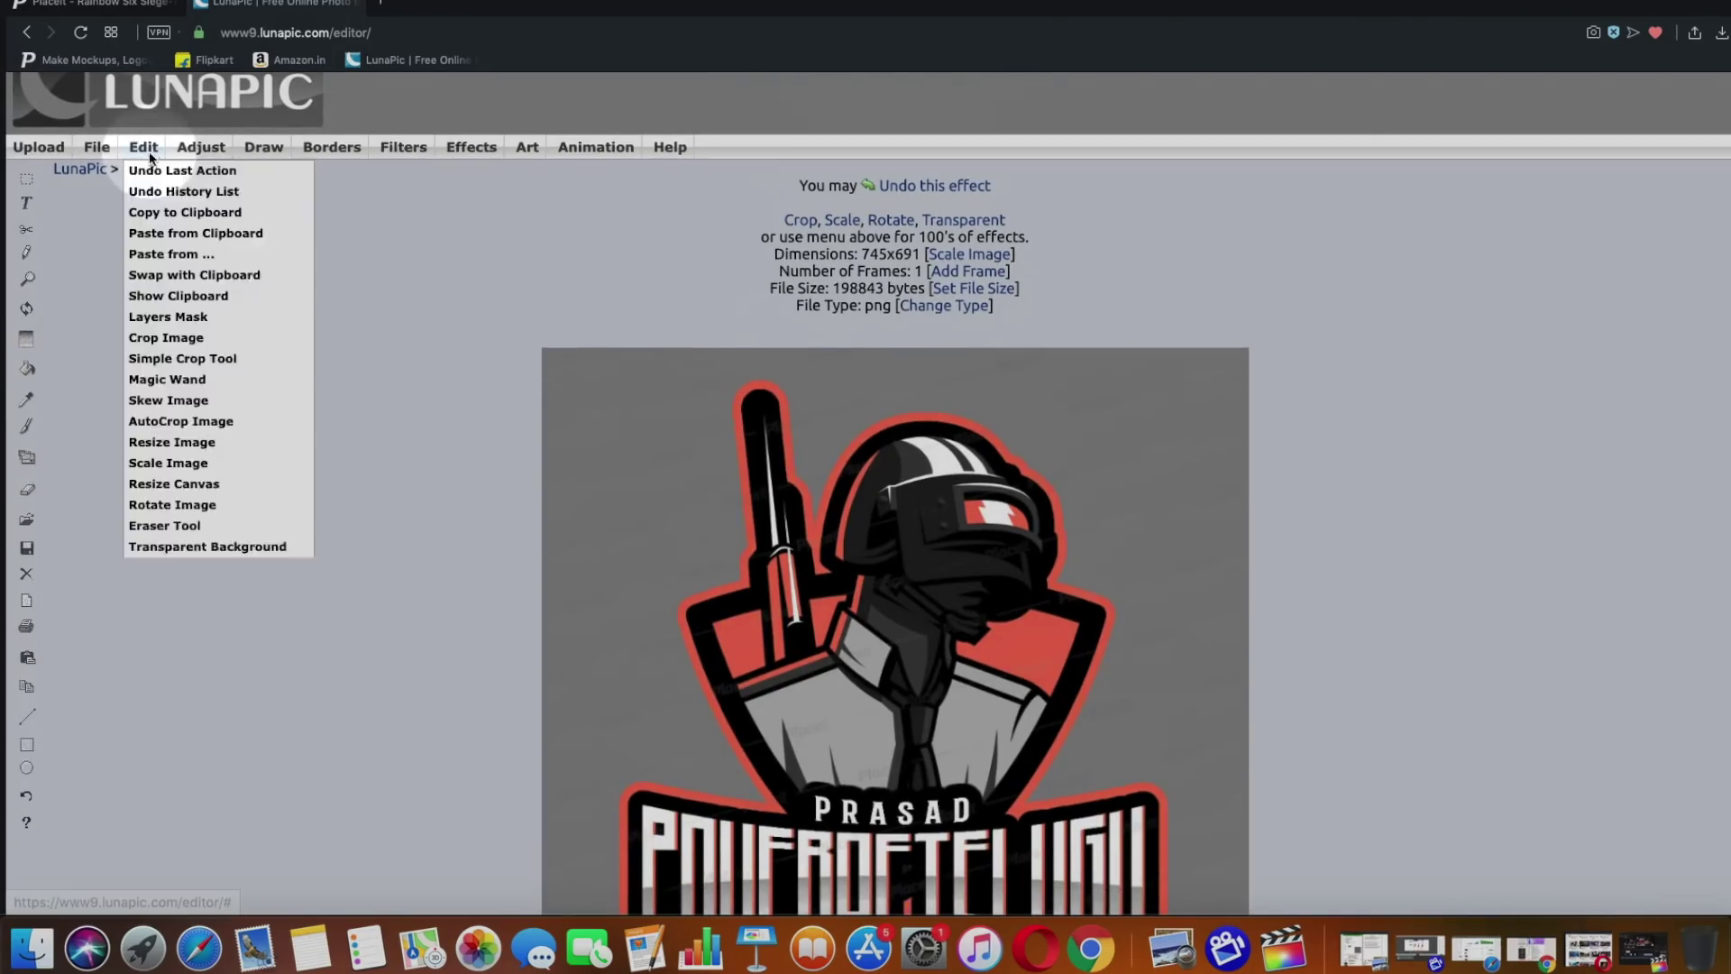
click(146, 170)
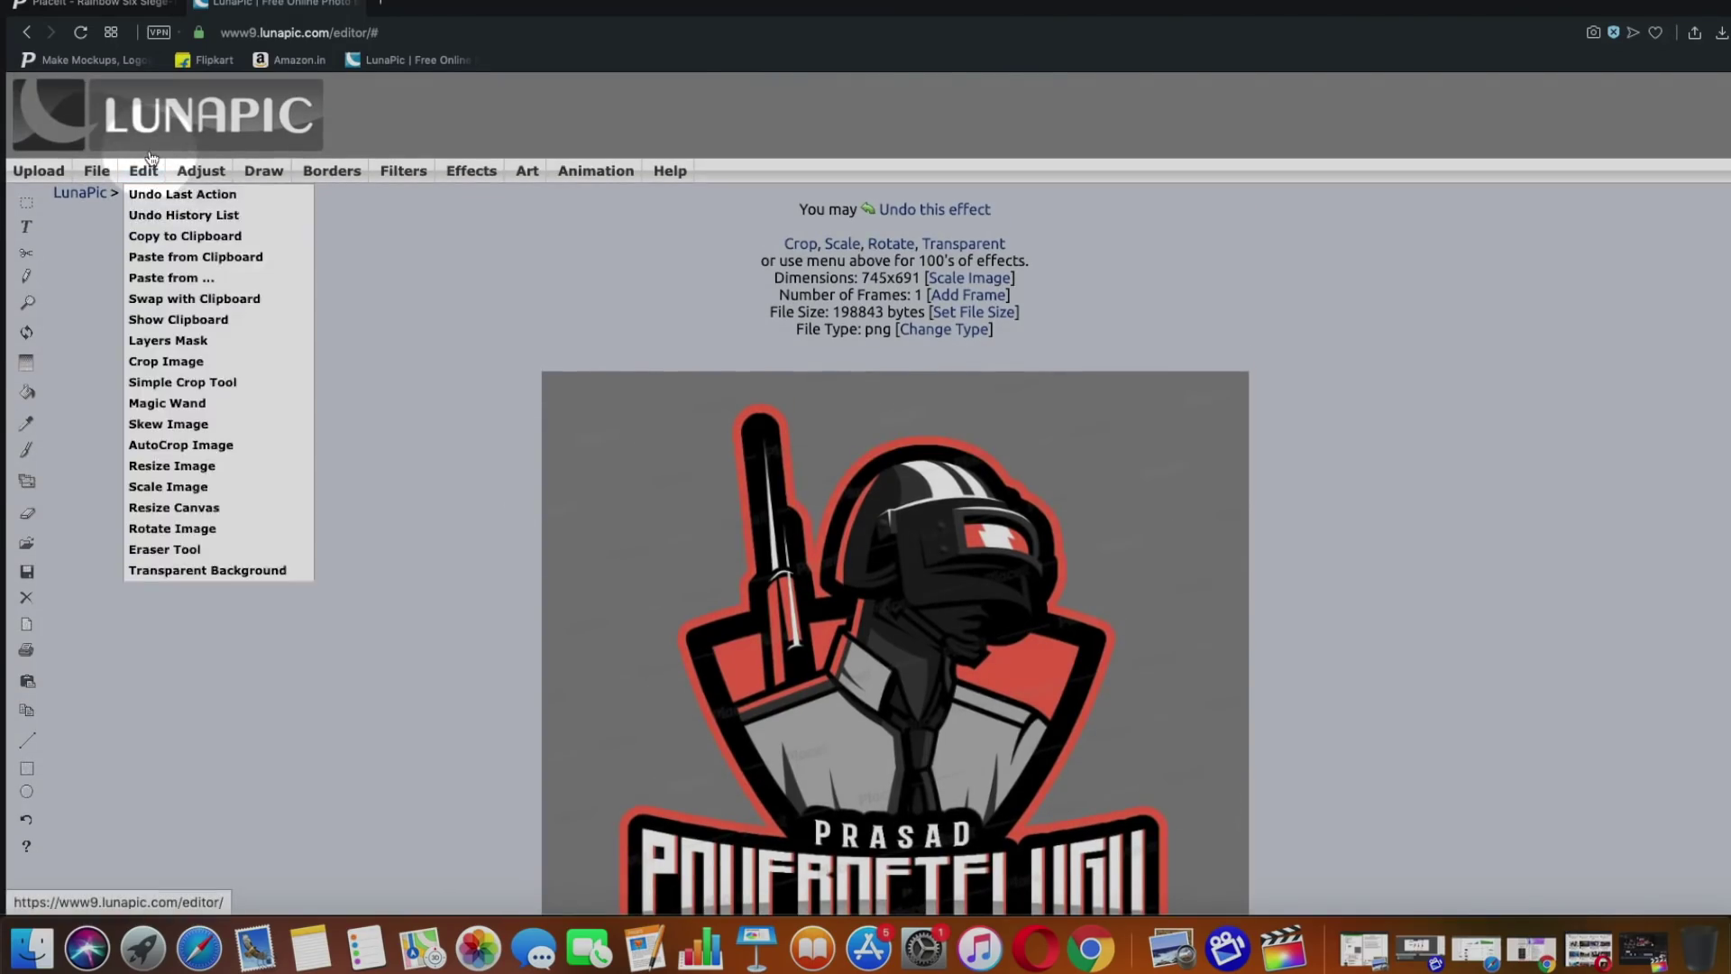
click(209, 570)
scroll(441, 548, down, 2)
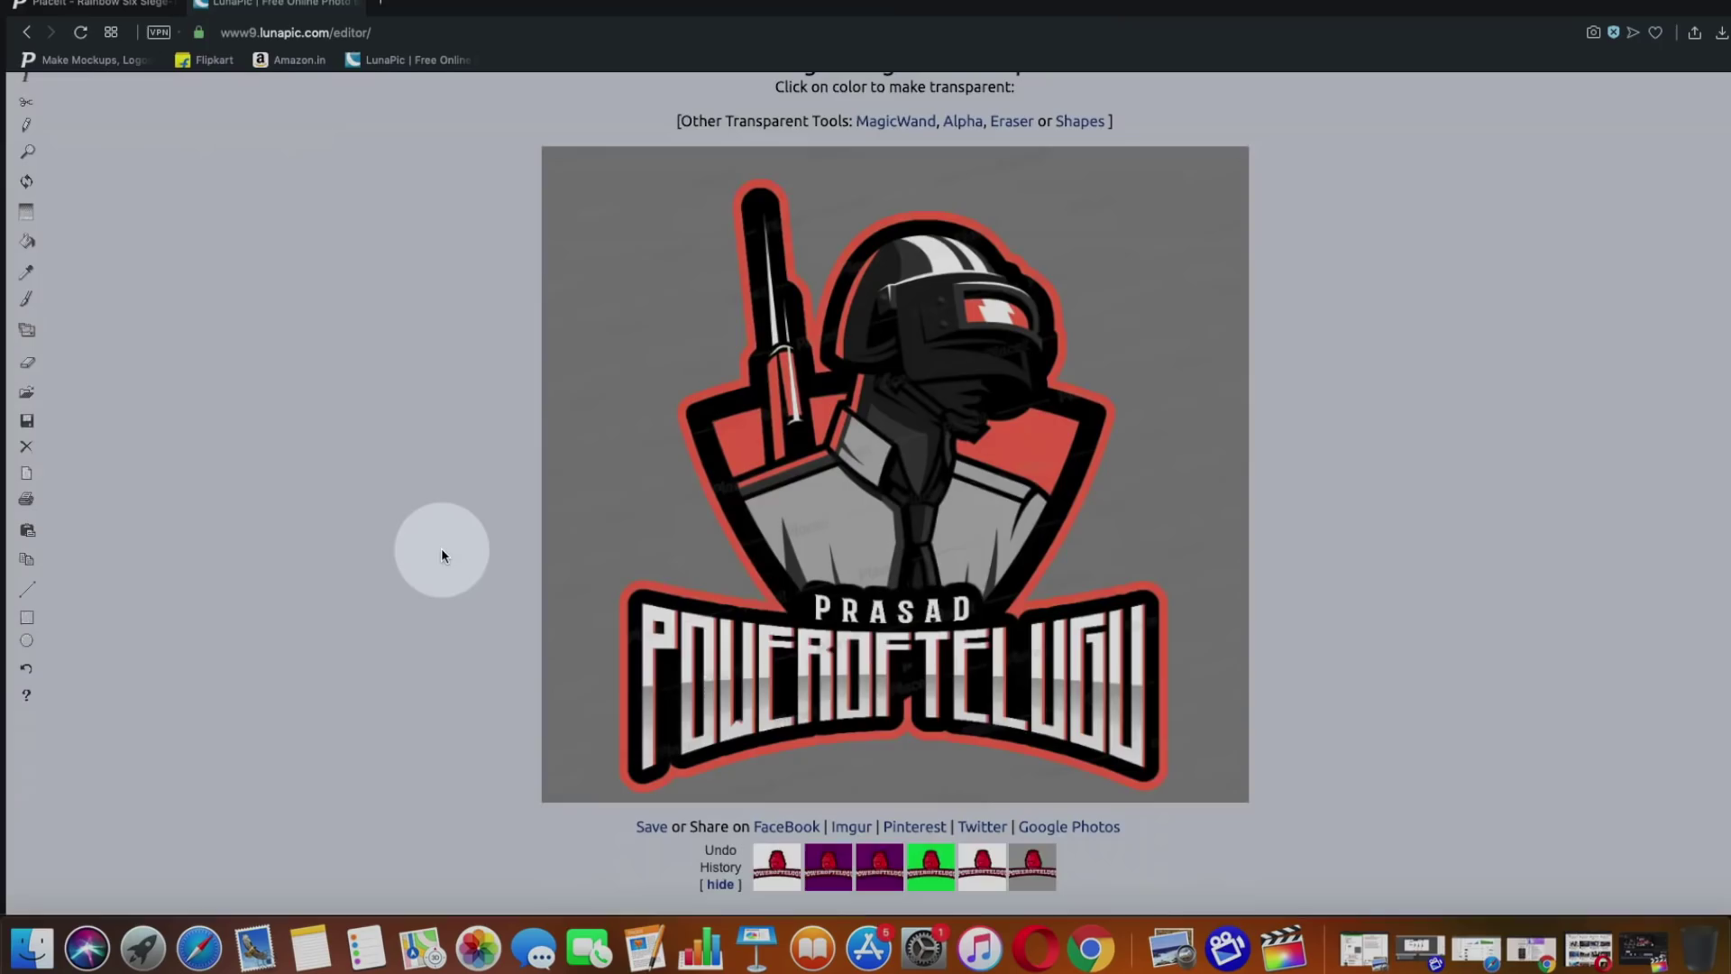
click(599, 364)
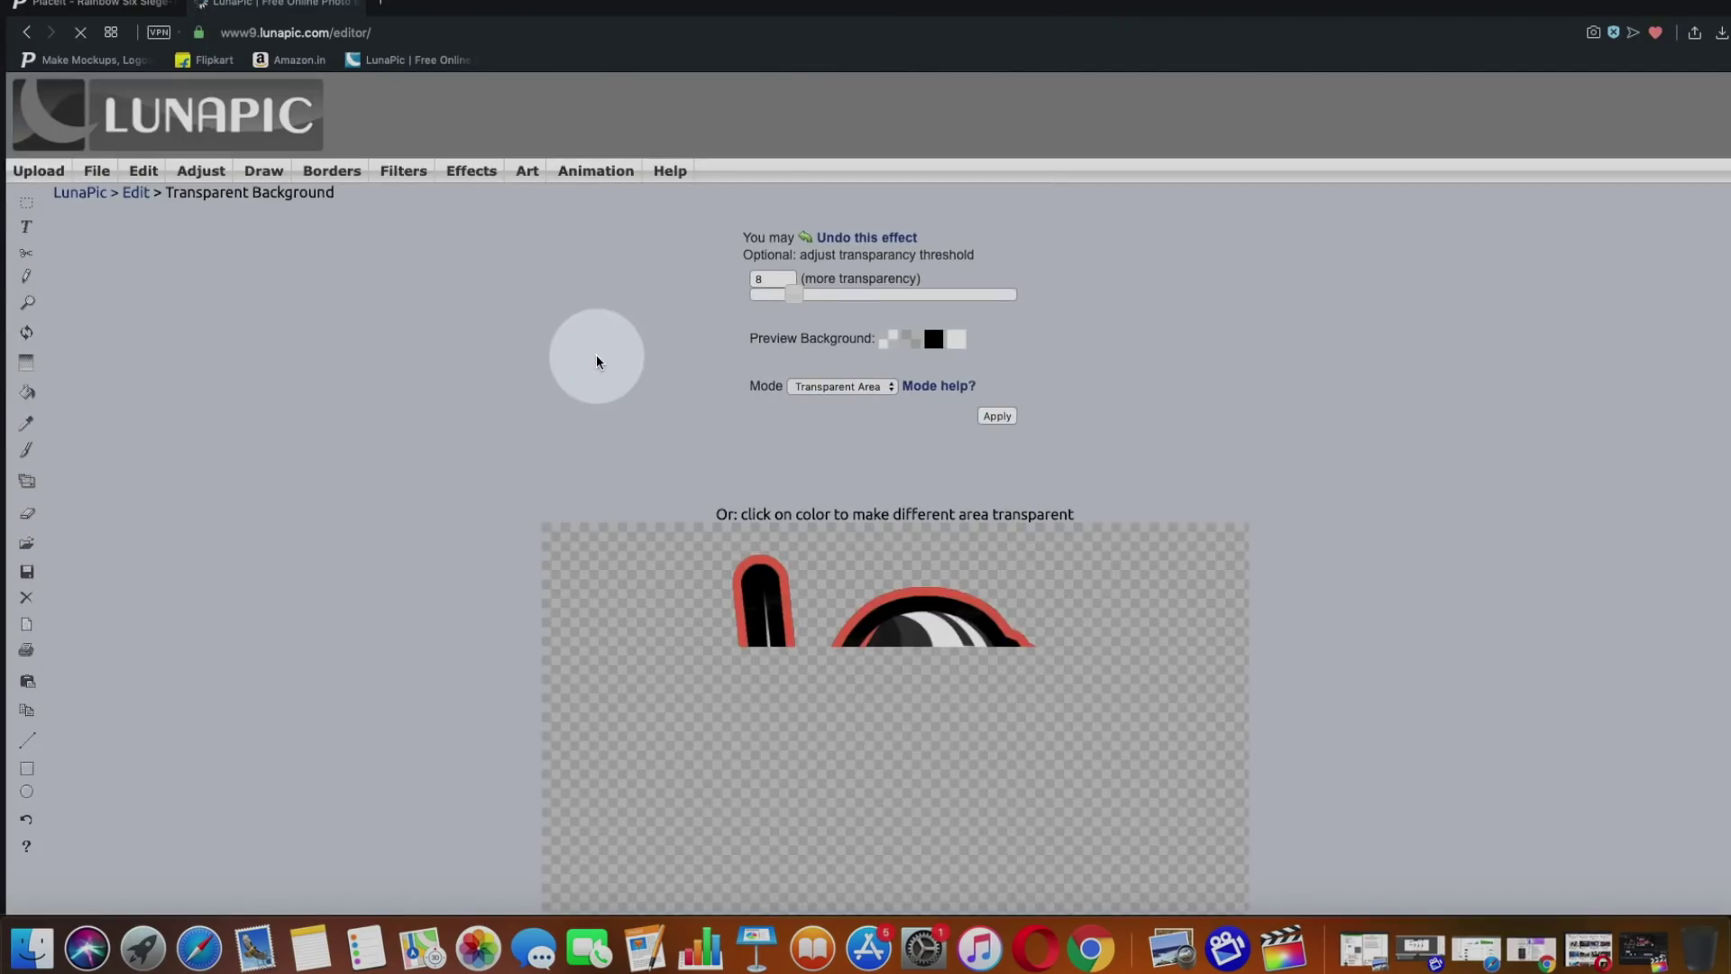
scroll(427, 441, down, 5)
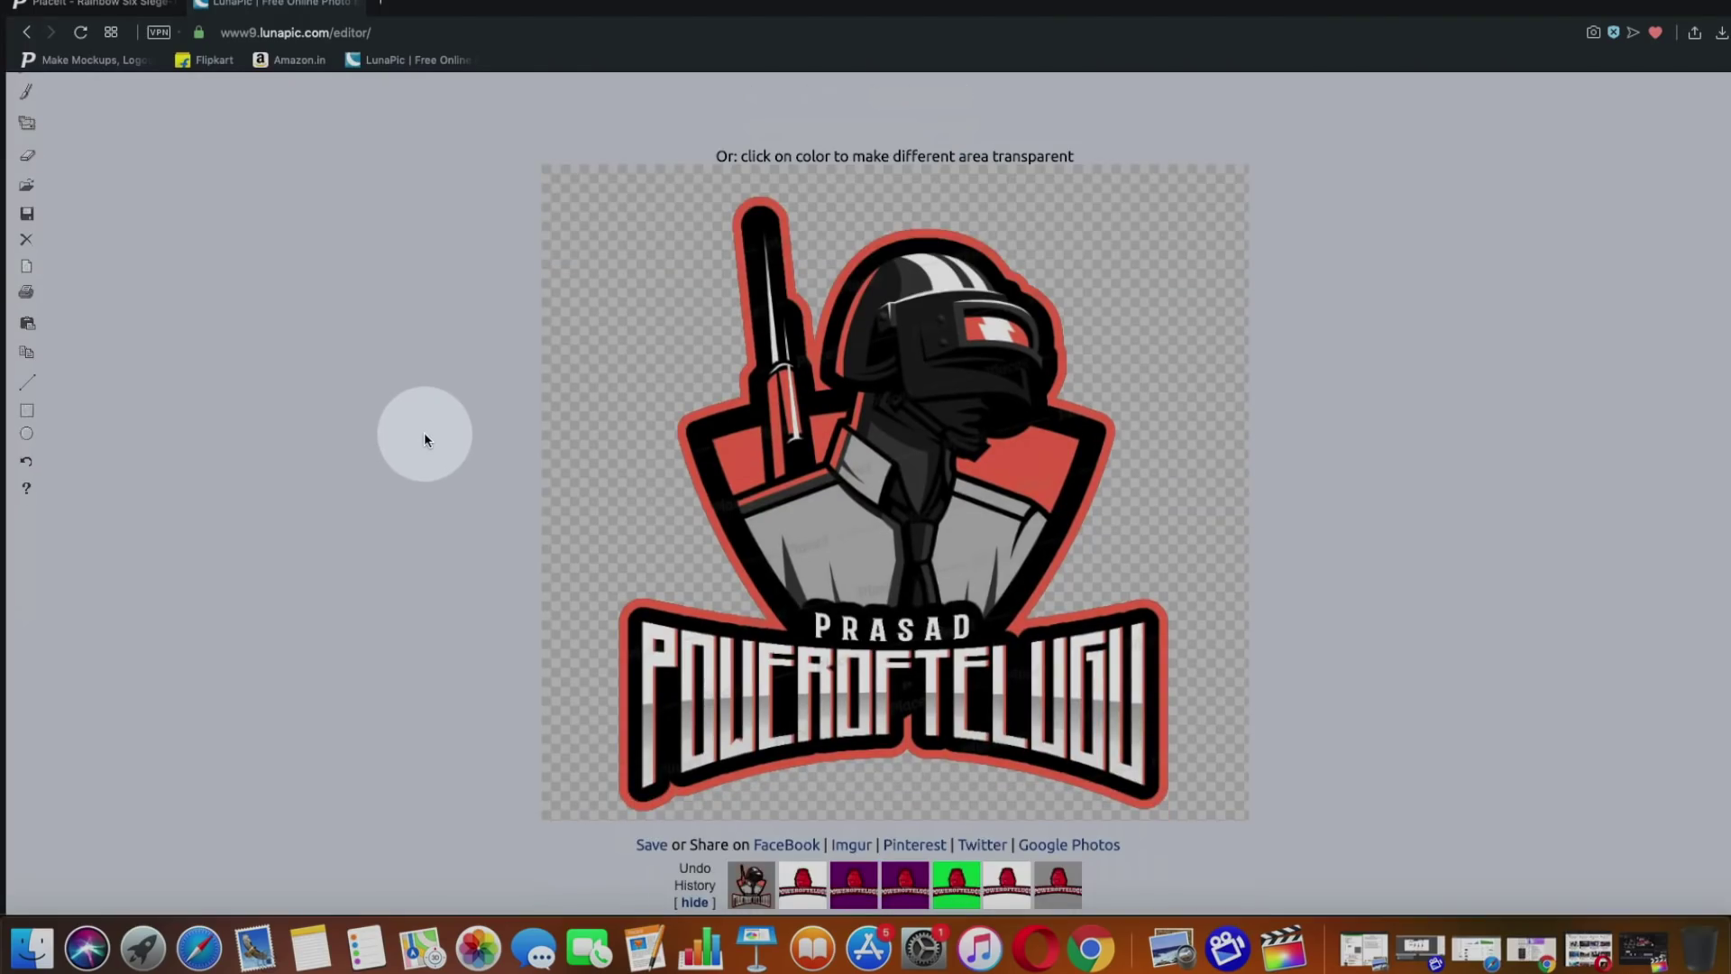
Step: Save the transparent logo image to the computer
scroll(425, 440, down, 1)
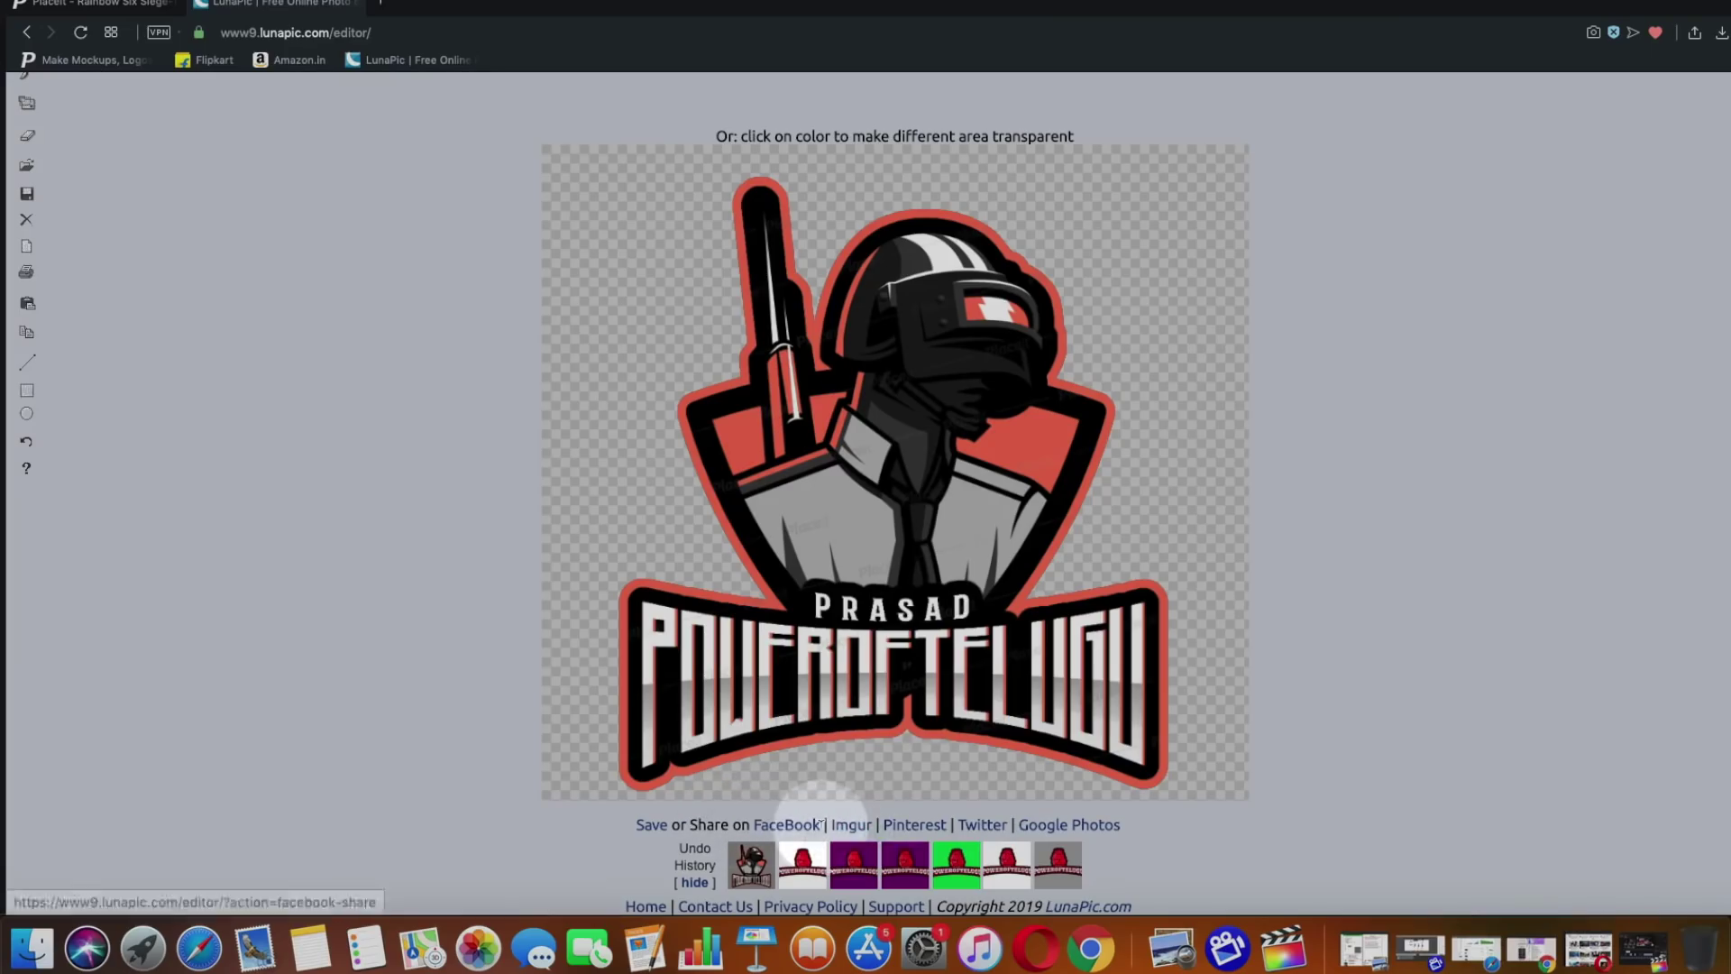
click(650, 828)
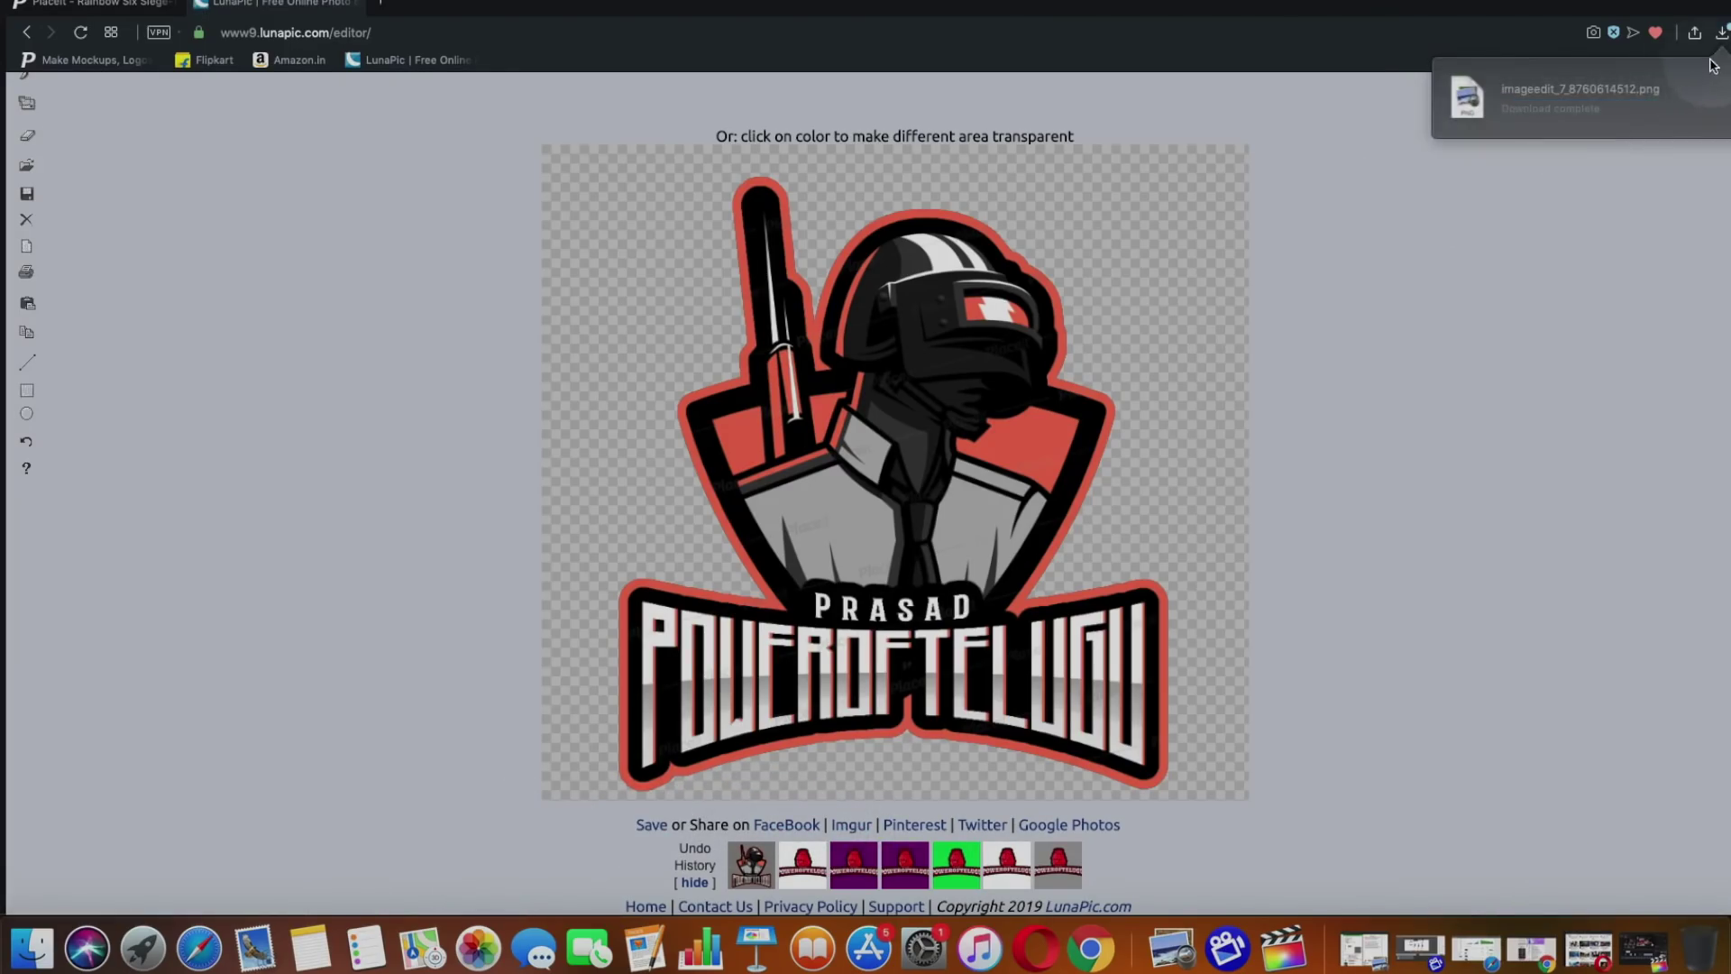
click(1615, 84)
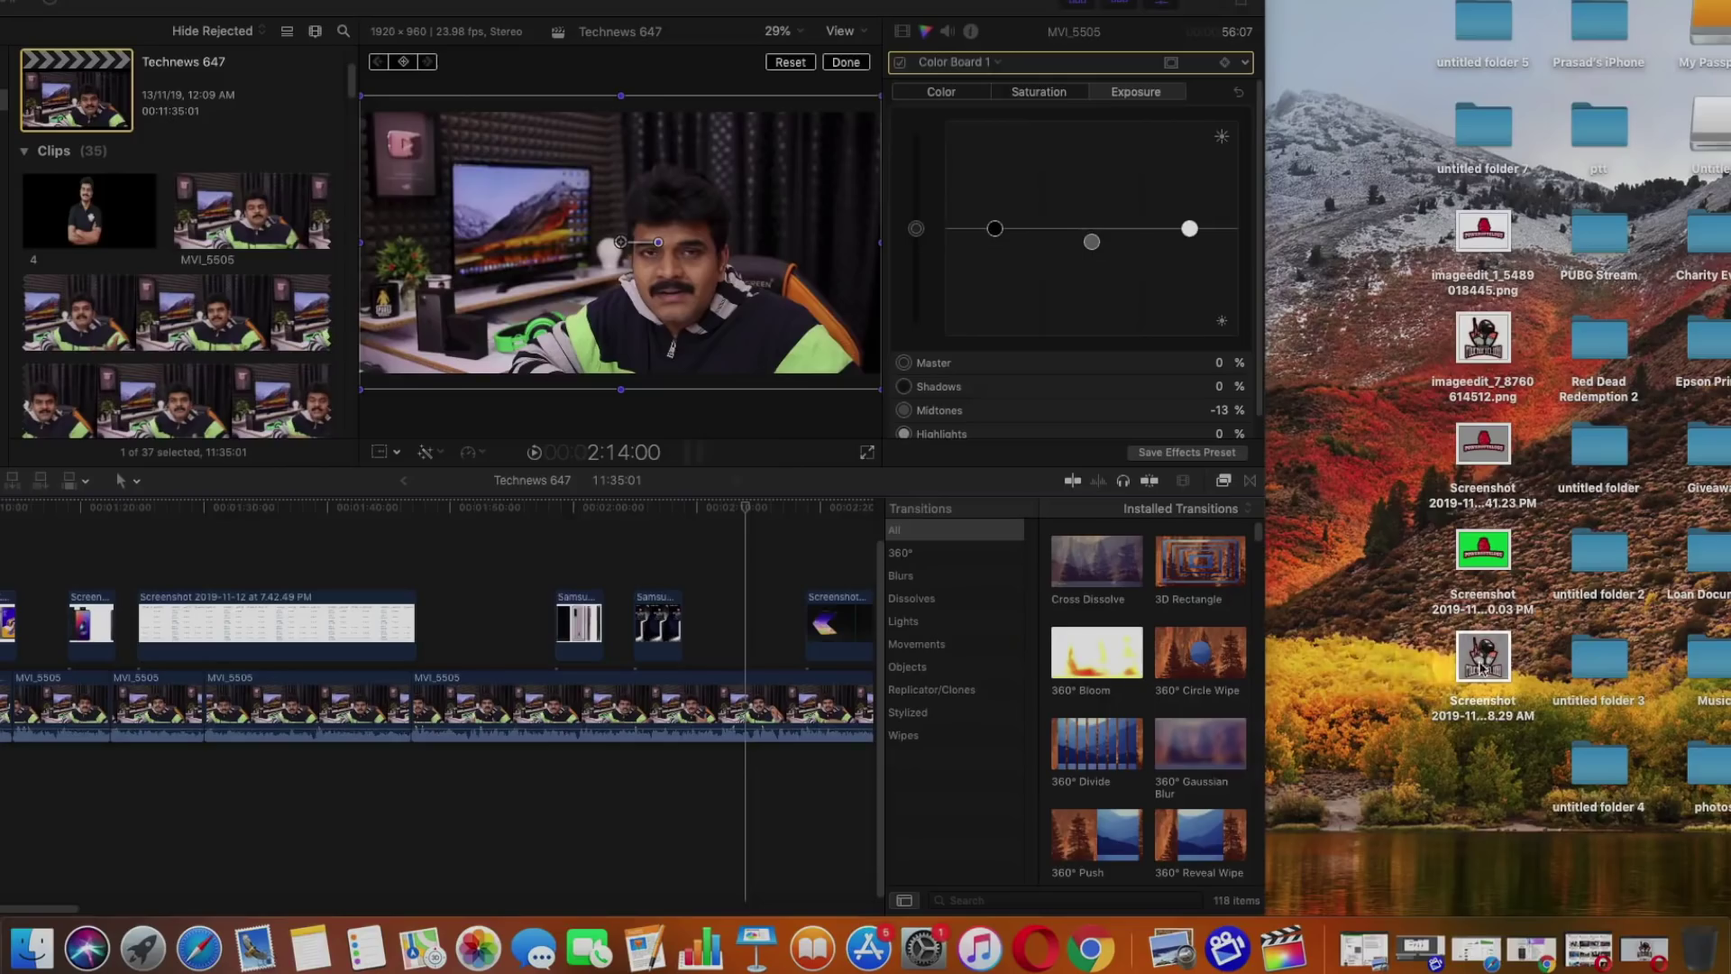
Step: In Final Cut Pro, try the gray-background logo screenshot as a small overlay in the video's lower-left corner and delete it
drag(1484, 663, 733, 565)
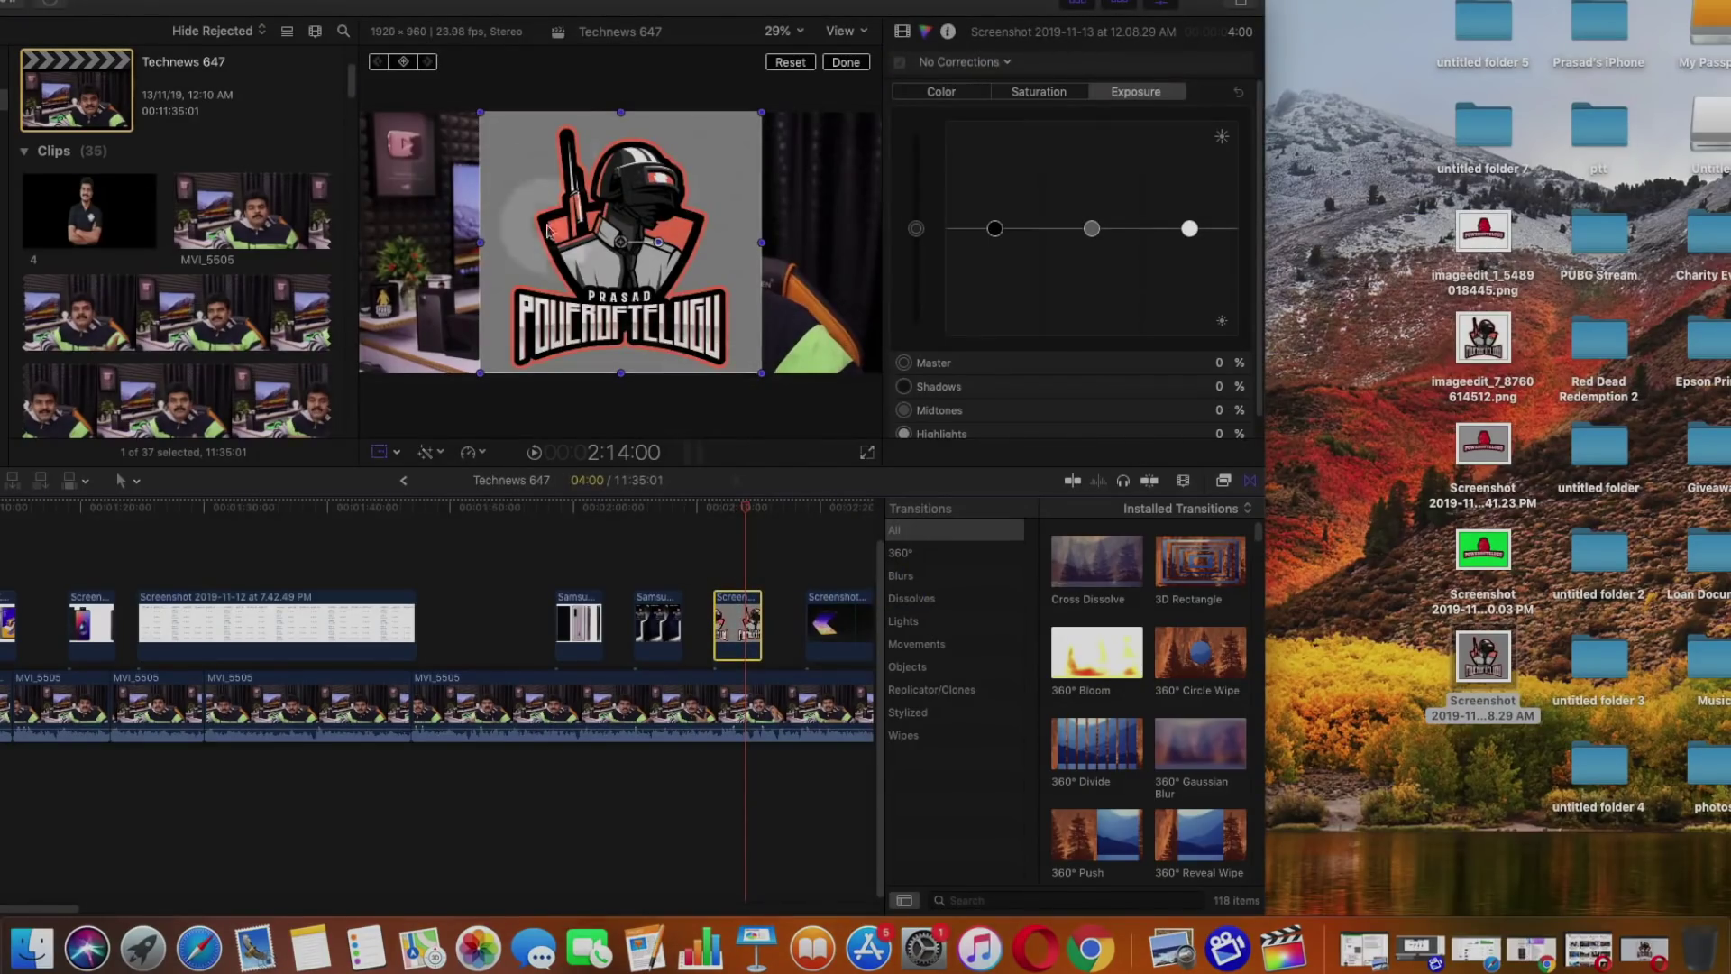
mouse_move(631, 240)
mouse_down()
mouse_move(507, 241)
mouse_move(597, 242)
mouse_up()
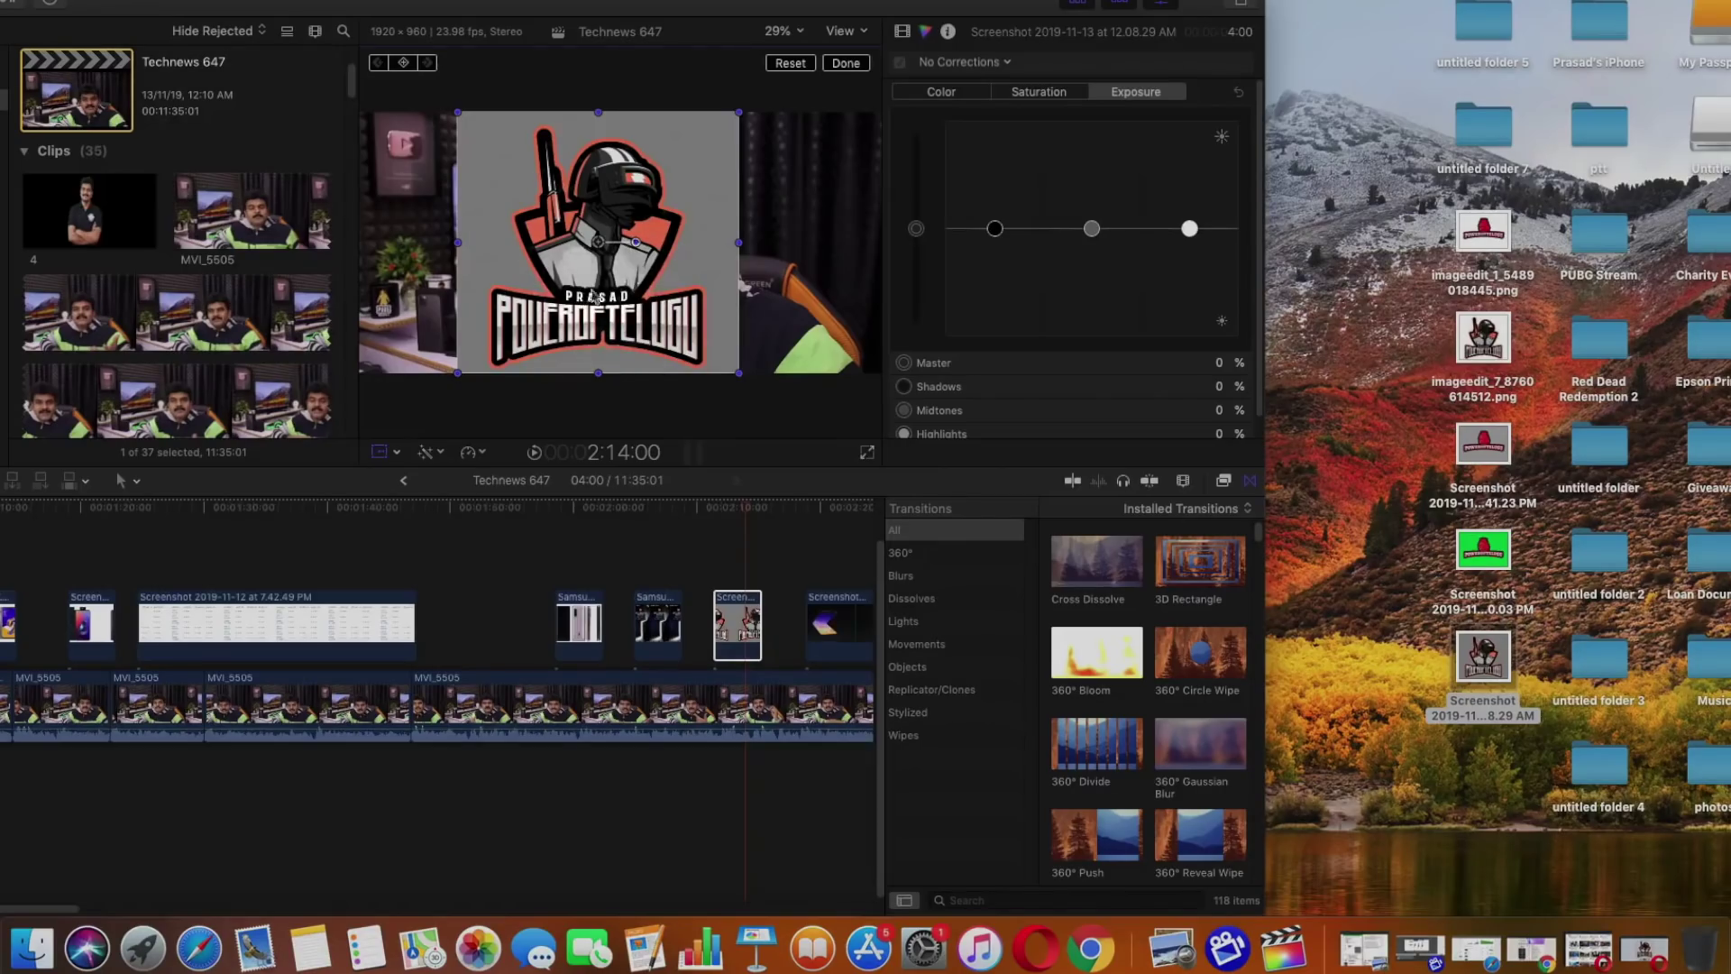
drag(739, 371, 581, 303)
drag(518, 232, 421, 312)
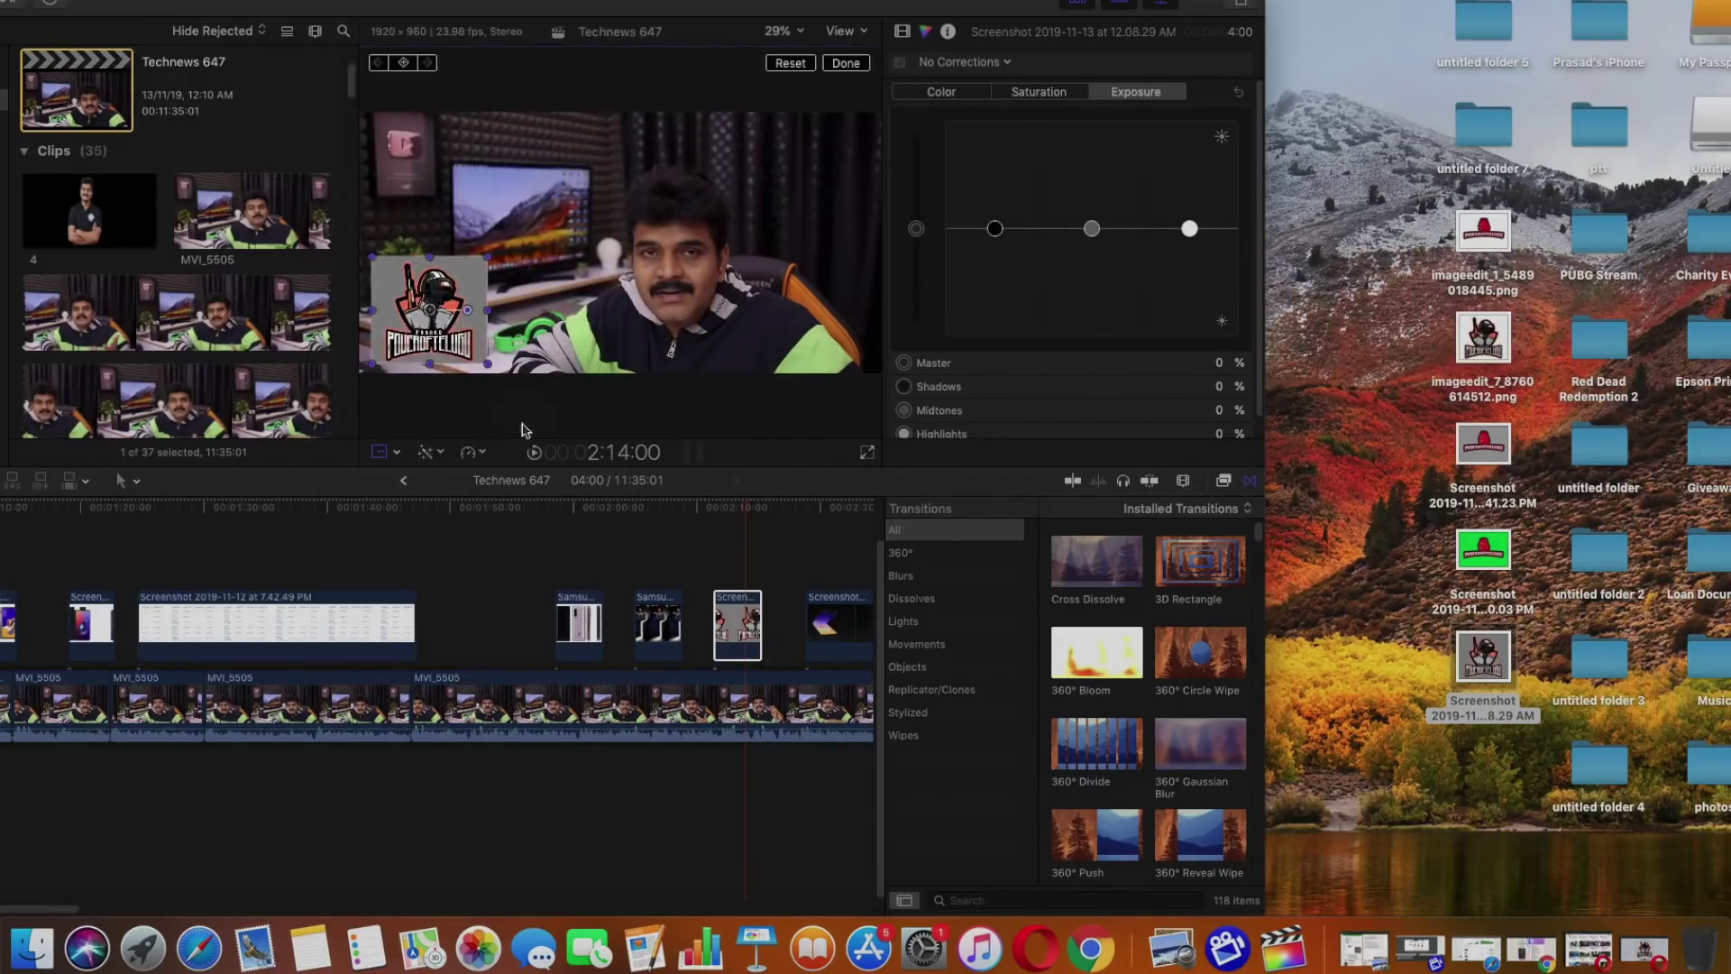
key(BackSpace)
Step: Add the transparent logo imageedit_7_8760614512.png above the main clip, scaled down and placed in the video's upper-right corner
drag(1474, 352, 742, 597)
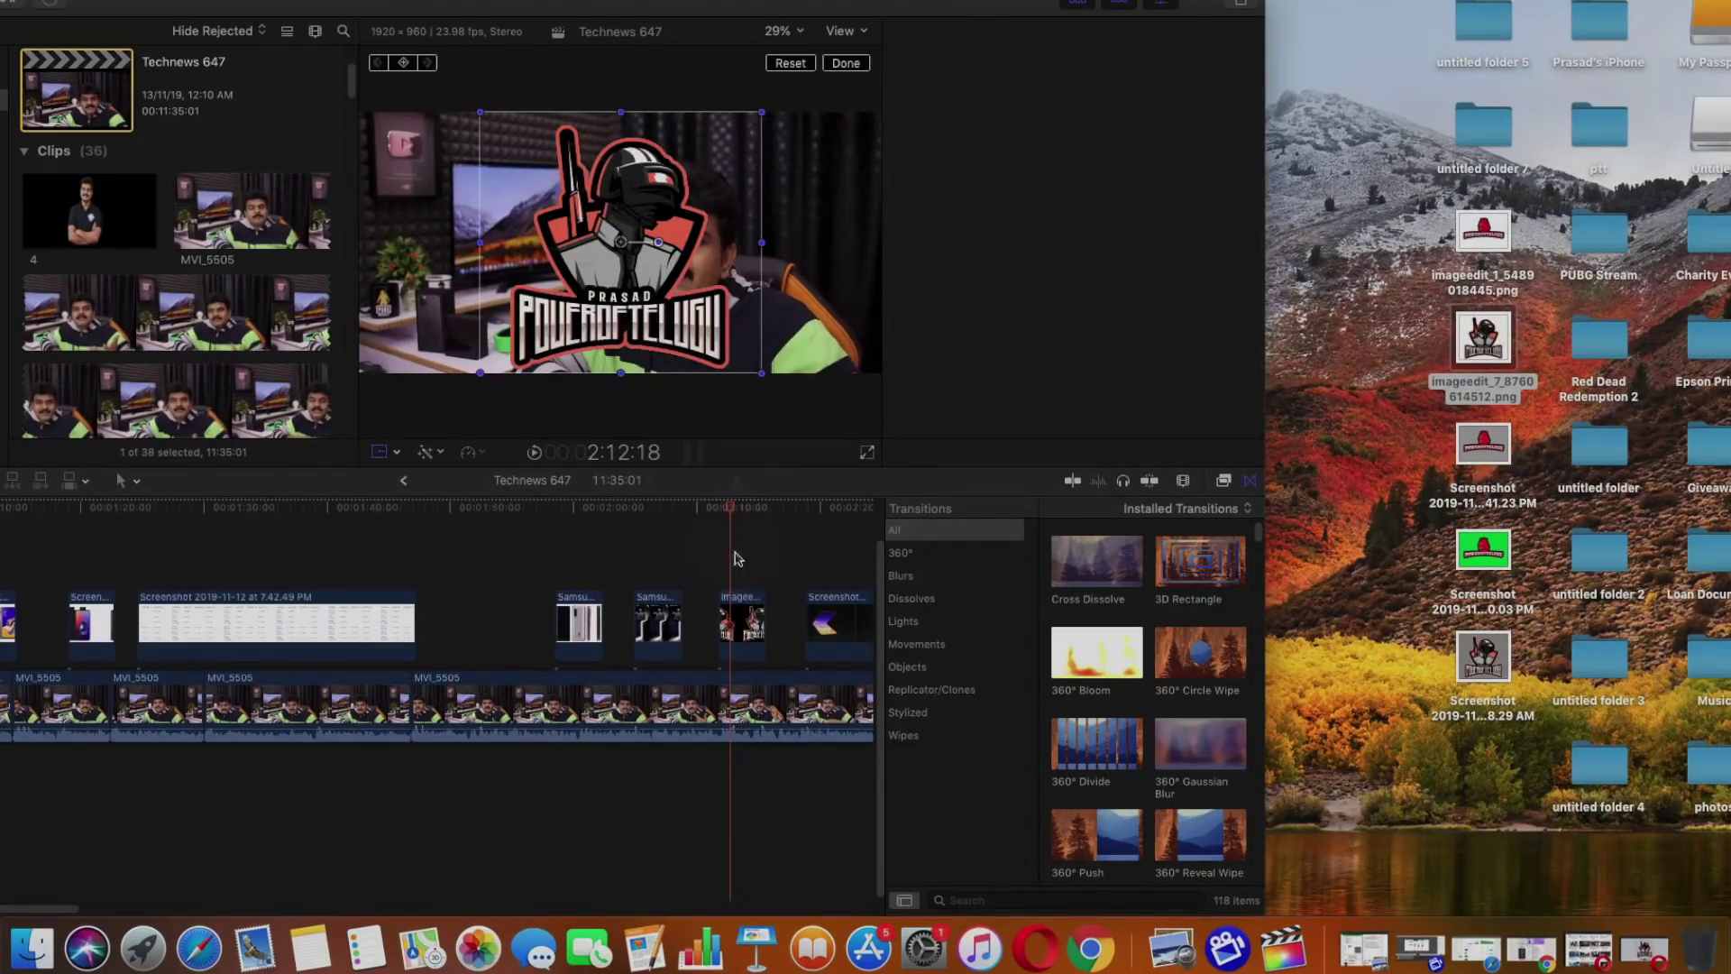
drag(756, 368, 659, 329)
drag(578, 239, 825, 136)
drag(720, 251, 749, 225)
drag(808, 171, 805, 177)
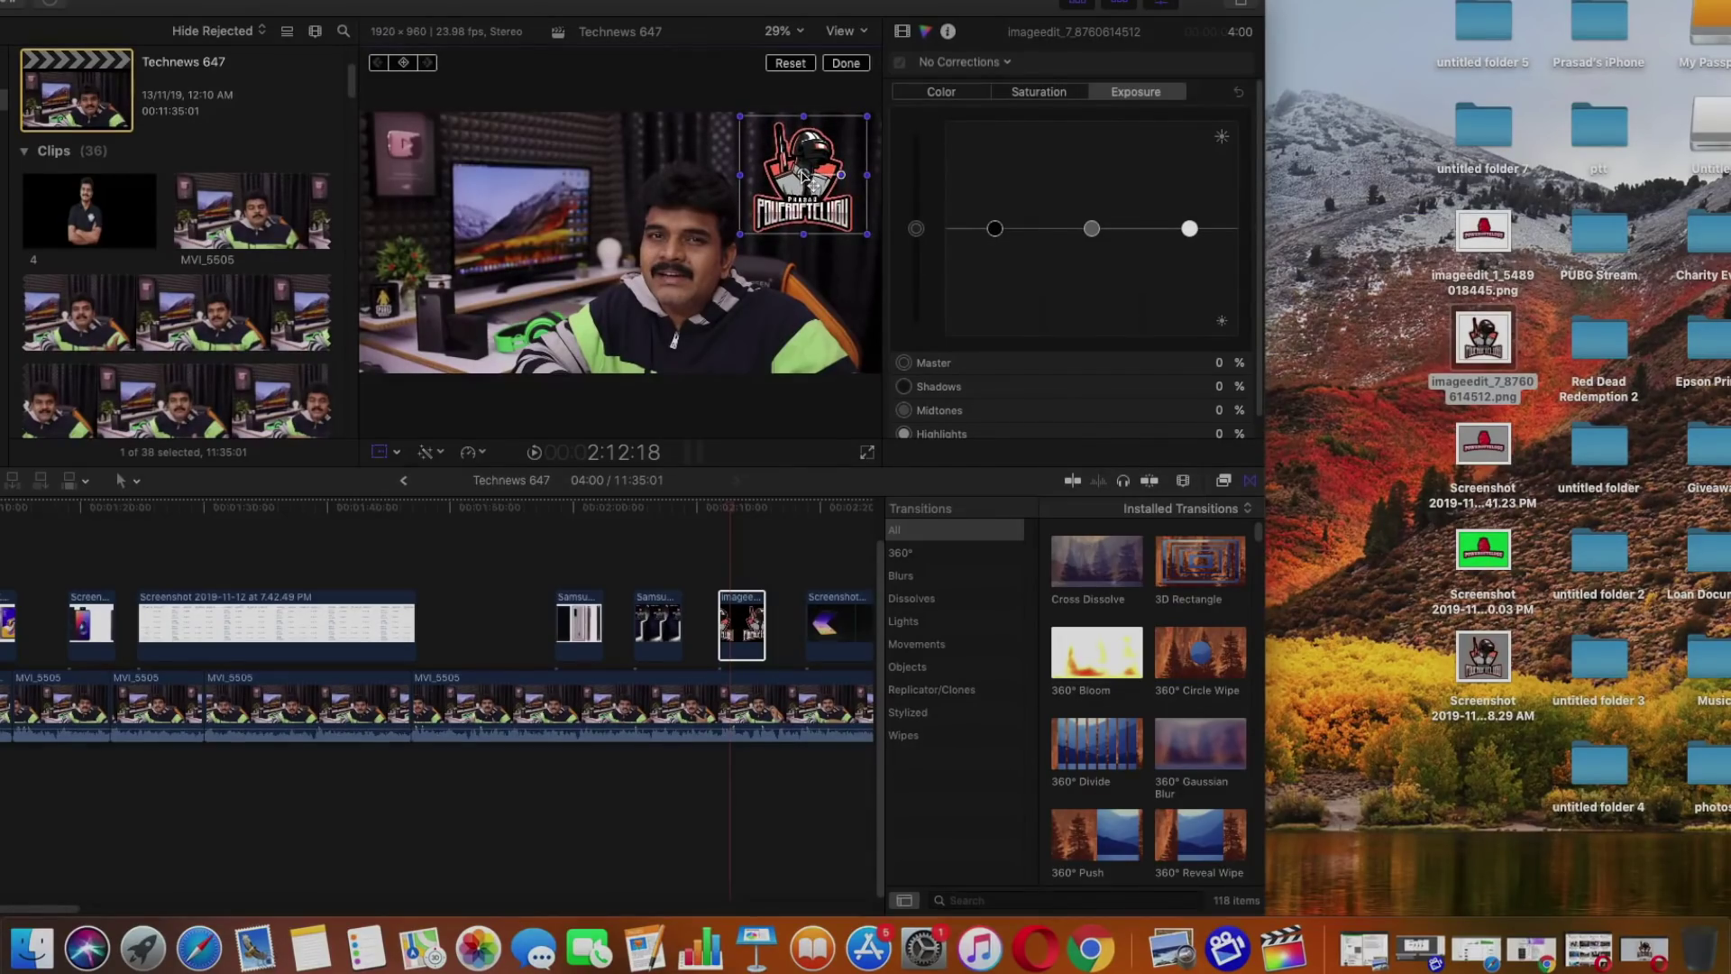
click(727, 550)
click(733, 624)
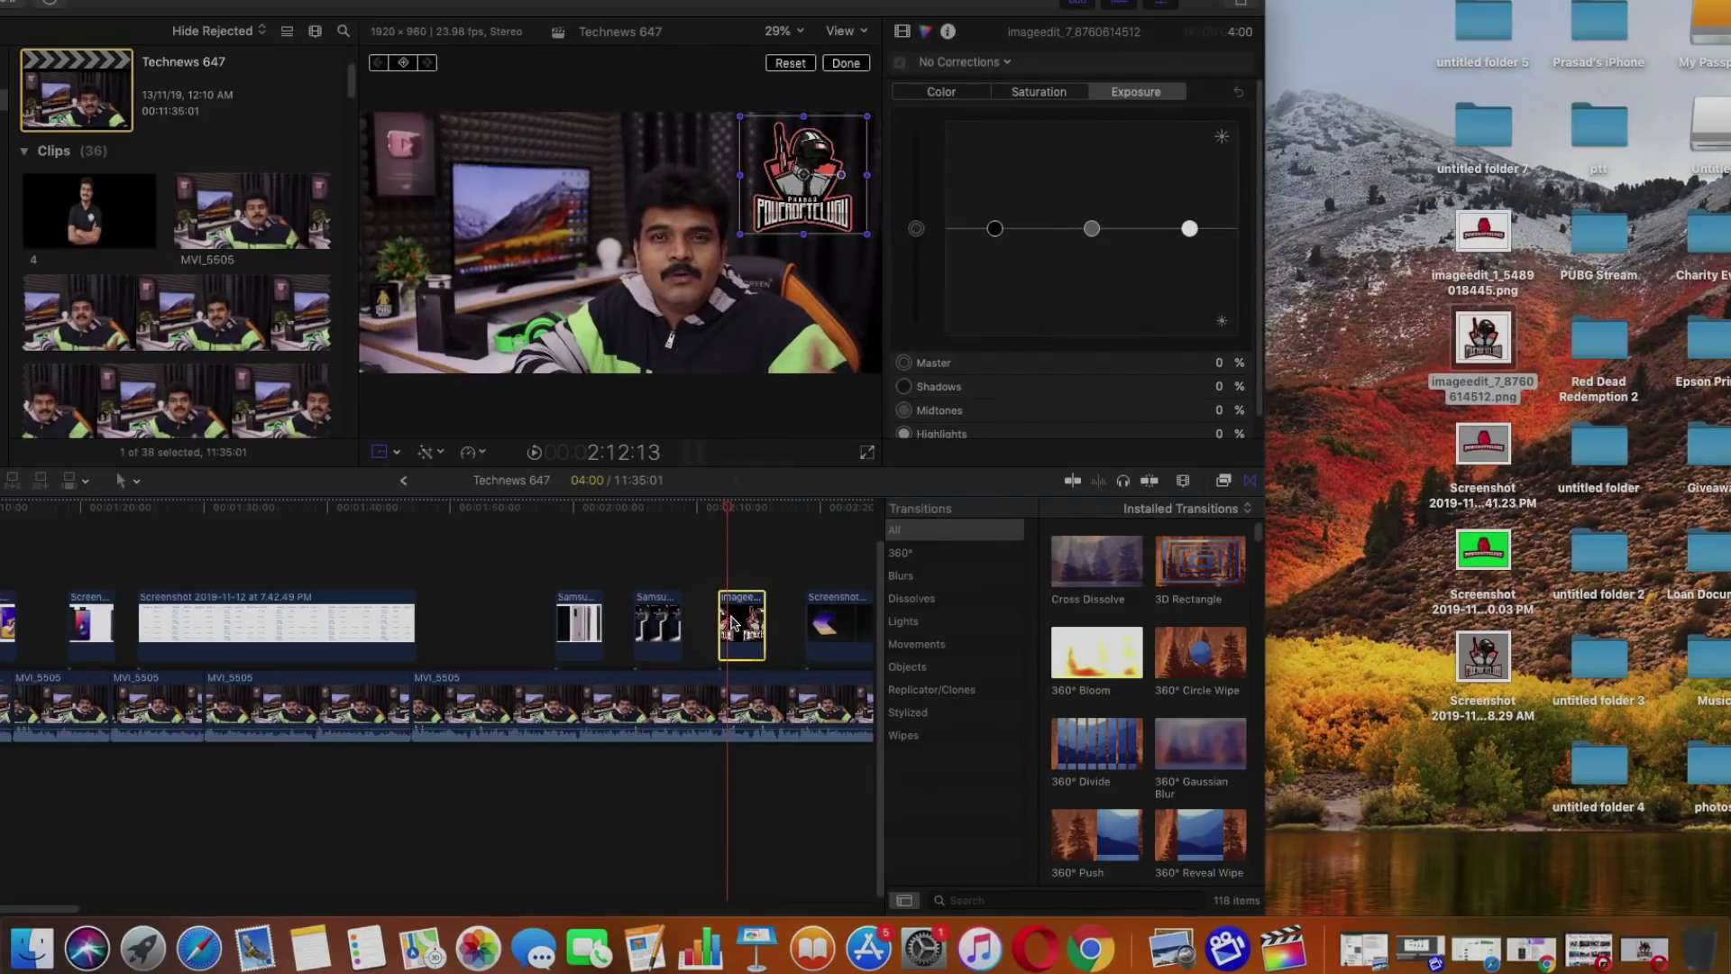